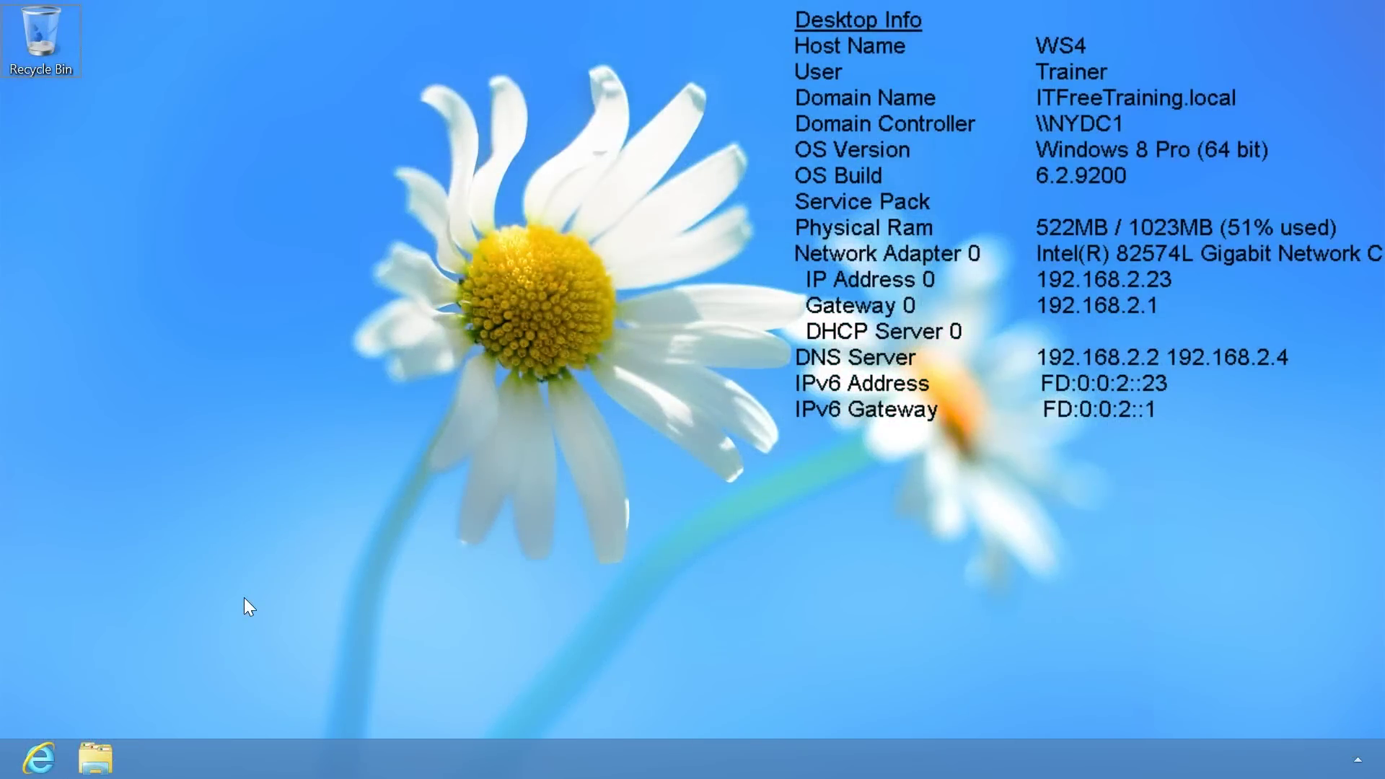
Step: Open File Explorer and browse to Documents > My Documents
click(101, 750)
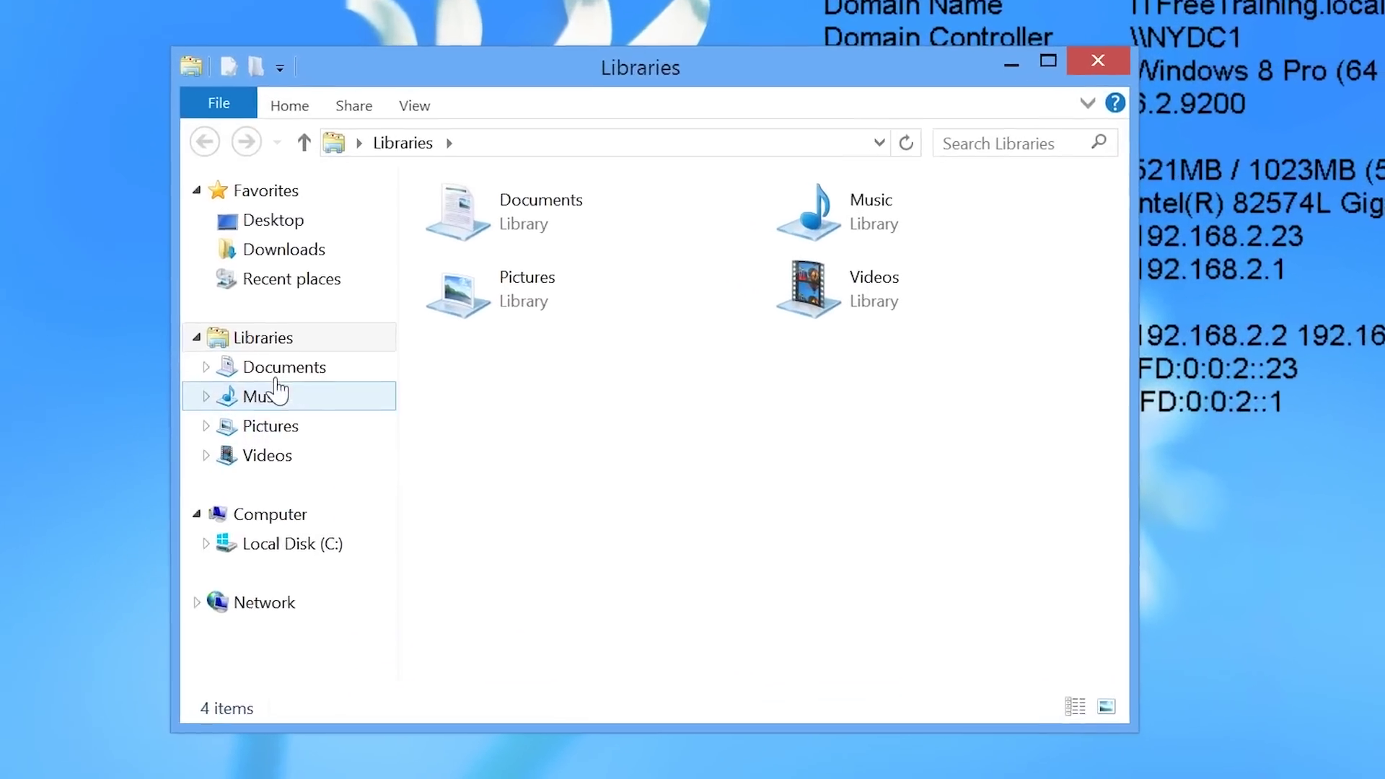
click(278, 369)
click(295, 371)
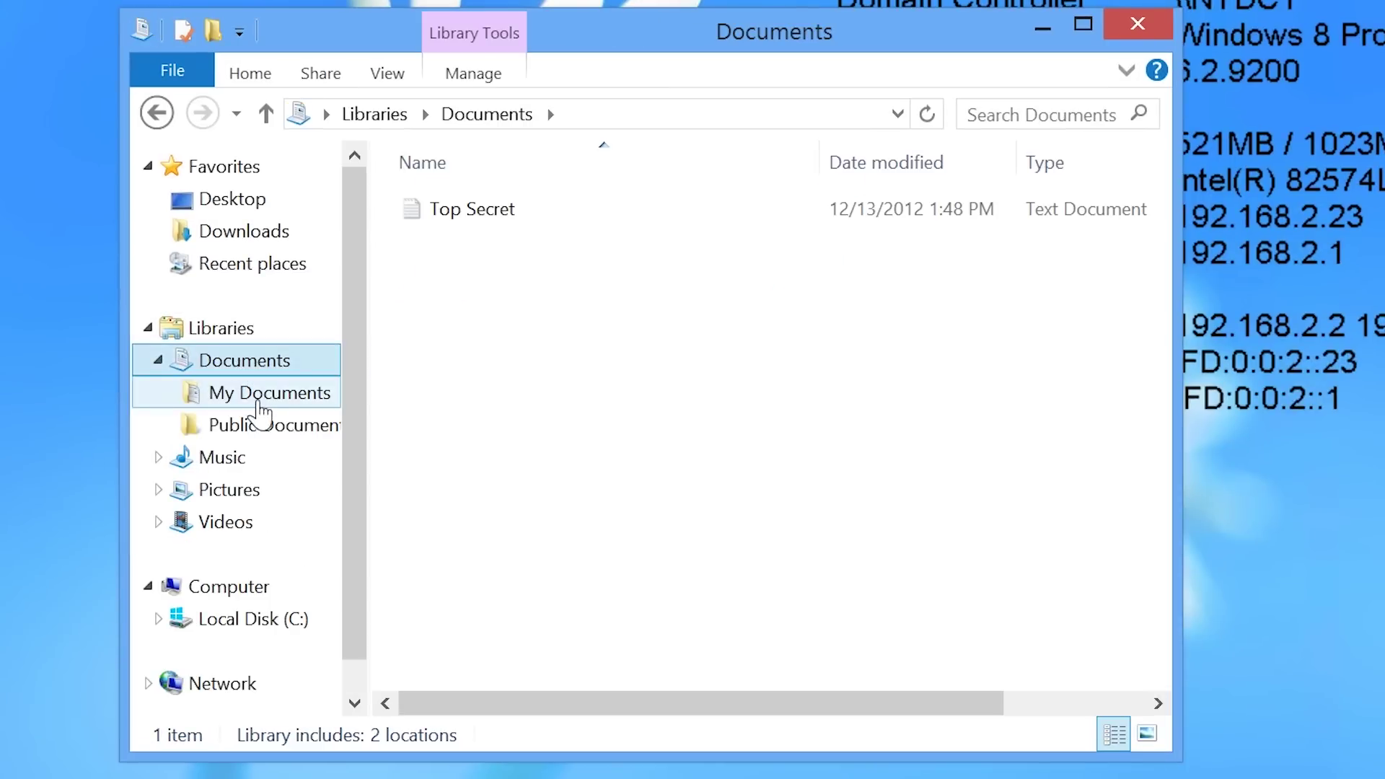
click(264, 395)
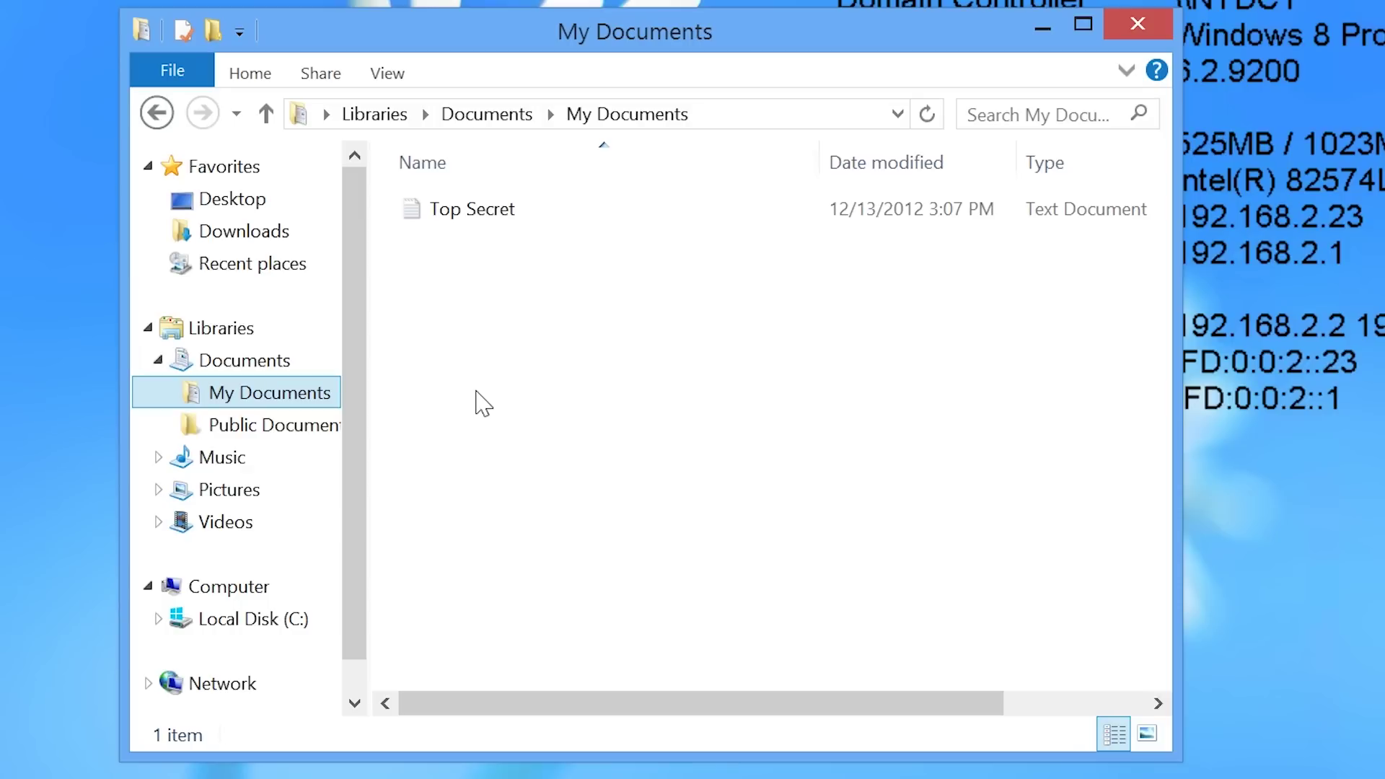
Step: Open the Top Secret file's Properties, Security tab, and Advanced security settings
right_click(436, 210)
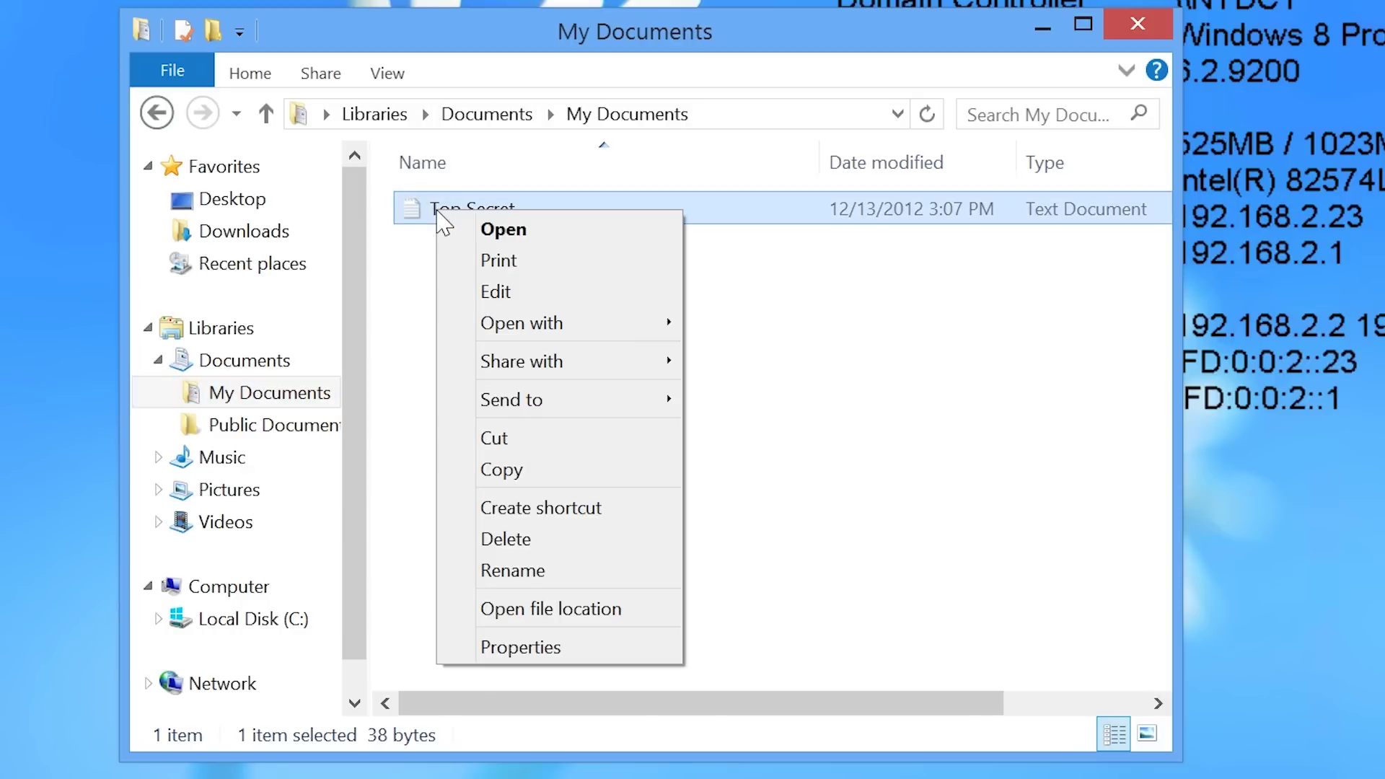
click(626, 653)
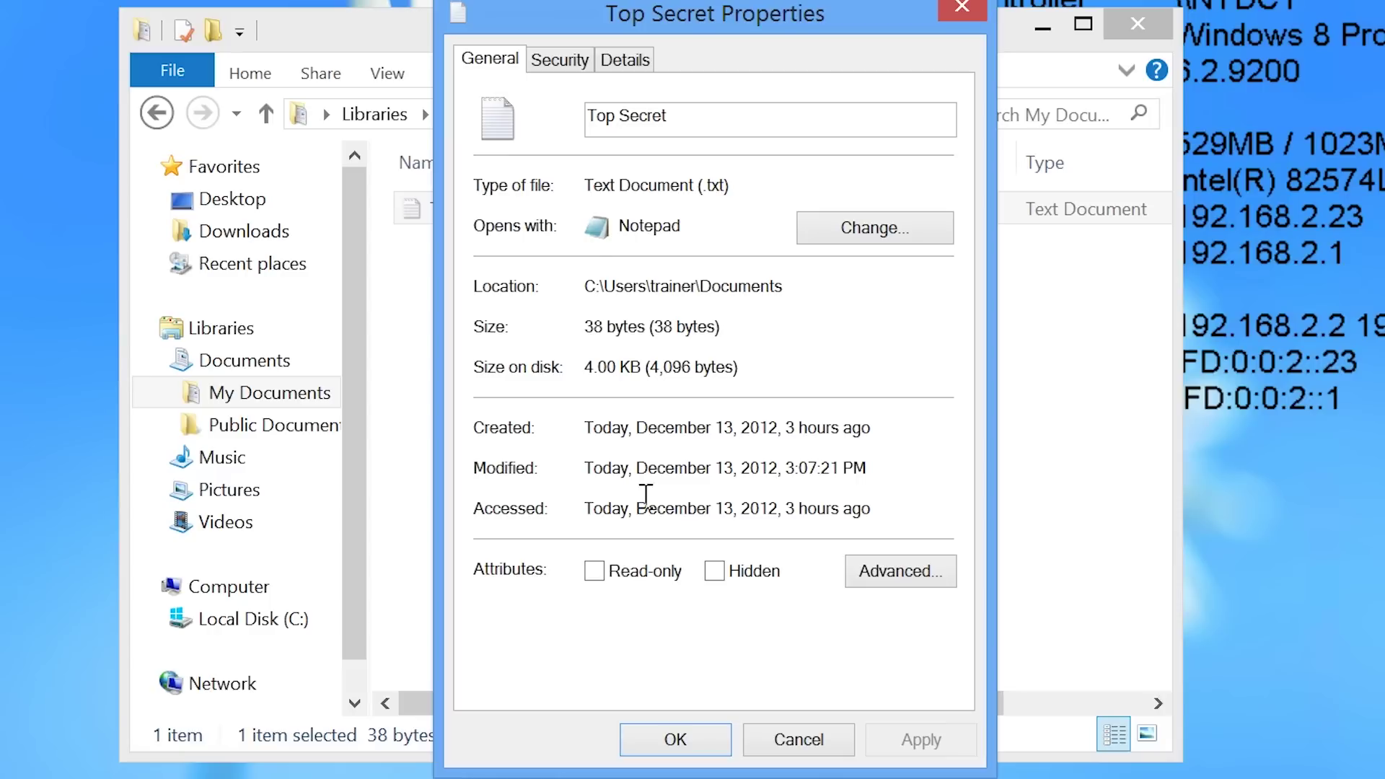
click(546, 68)
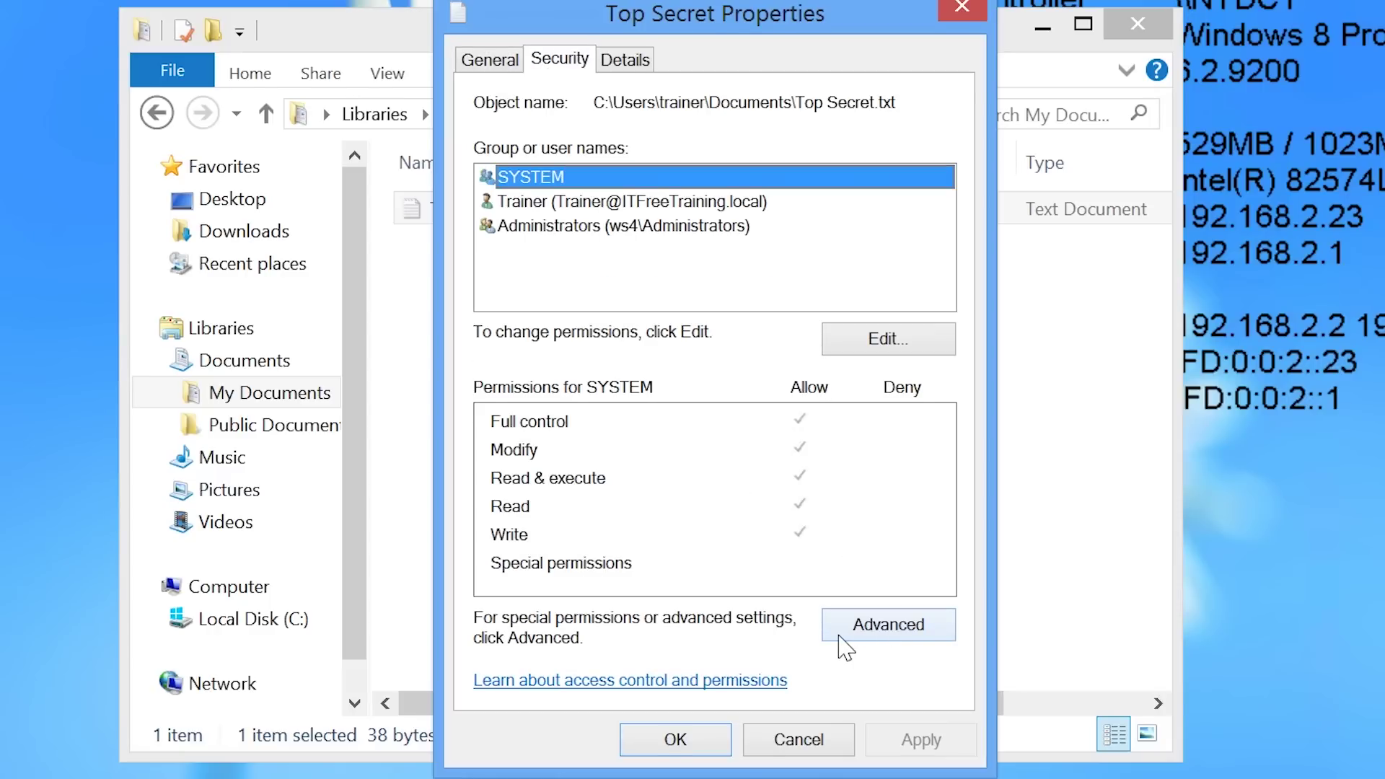
click(851, 644)
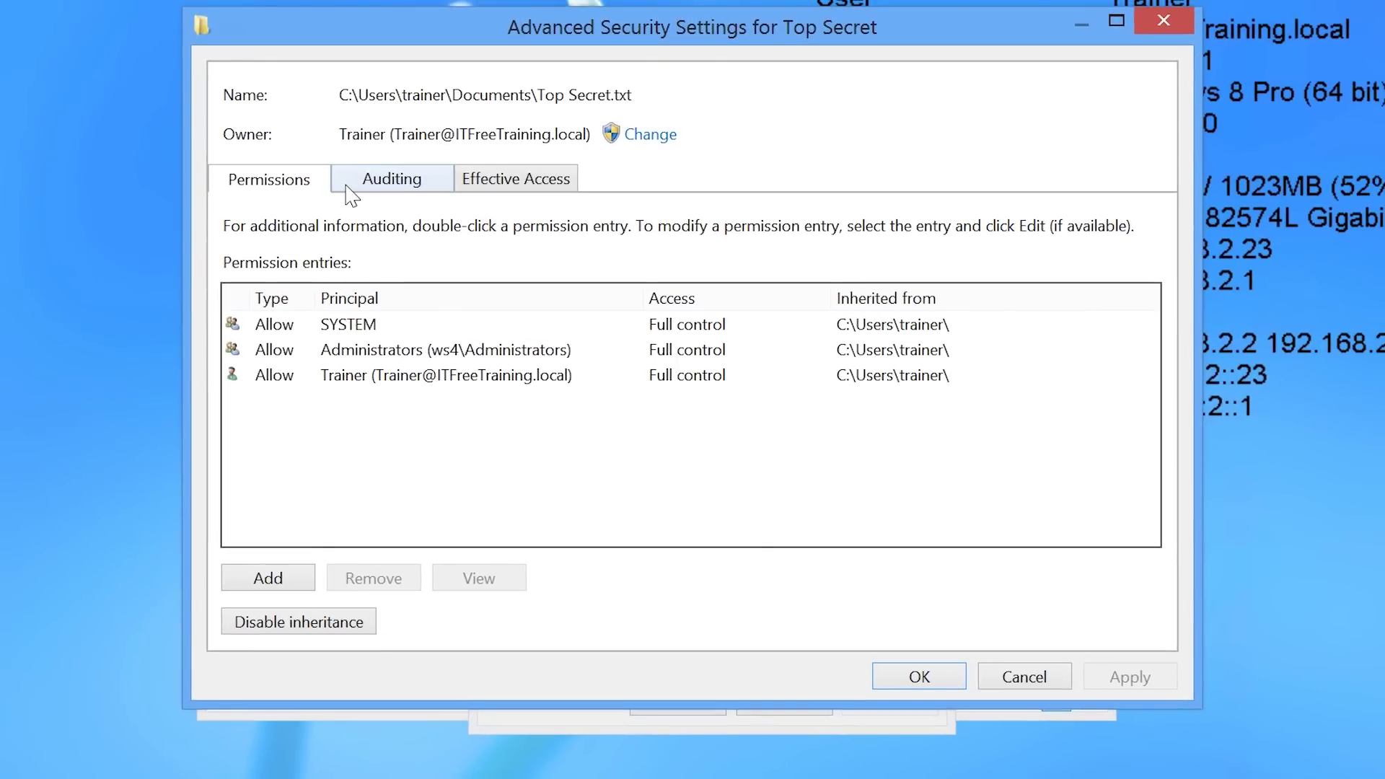
Step: On the Auditing tab, continue with administrator rights and add a new auditing entry
click(426, 187)
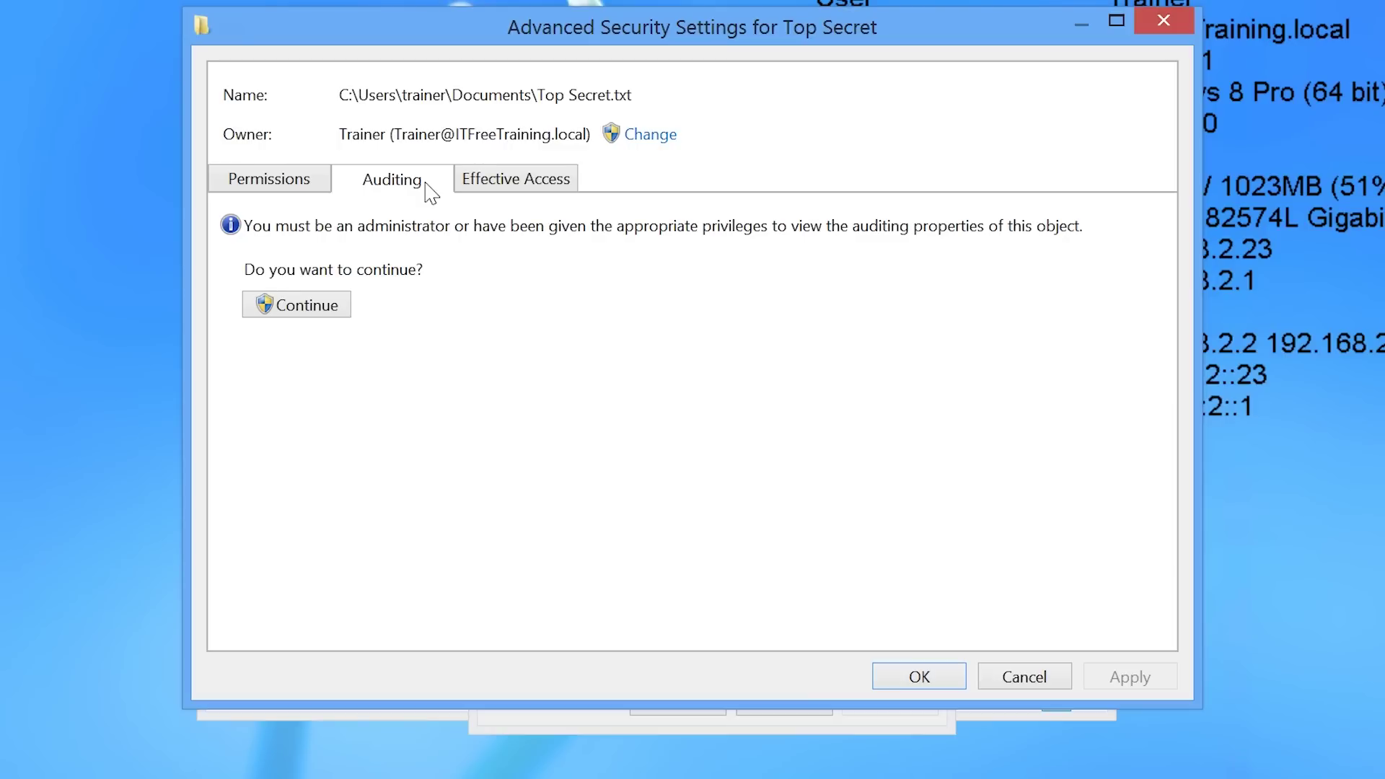
click(336, 316)
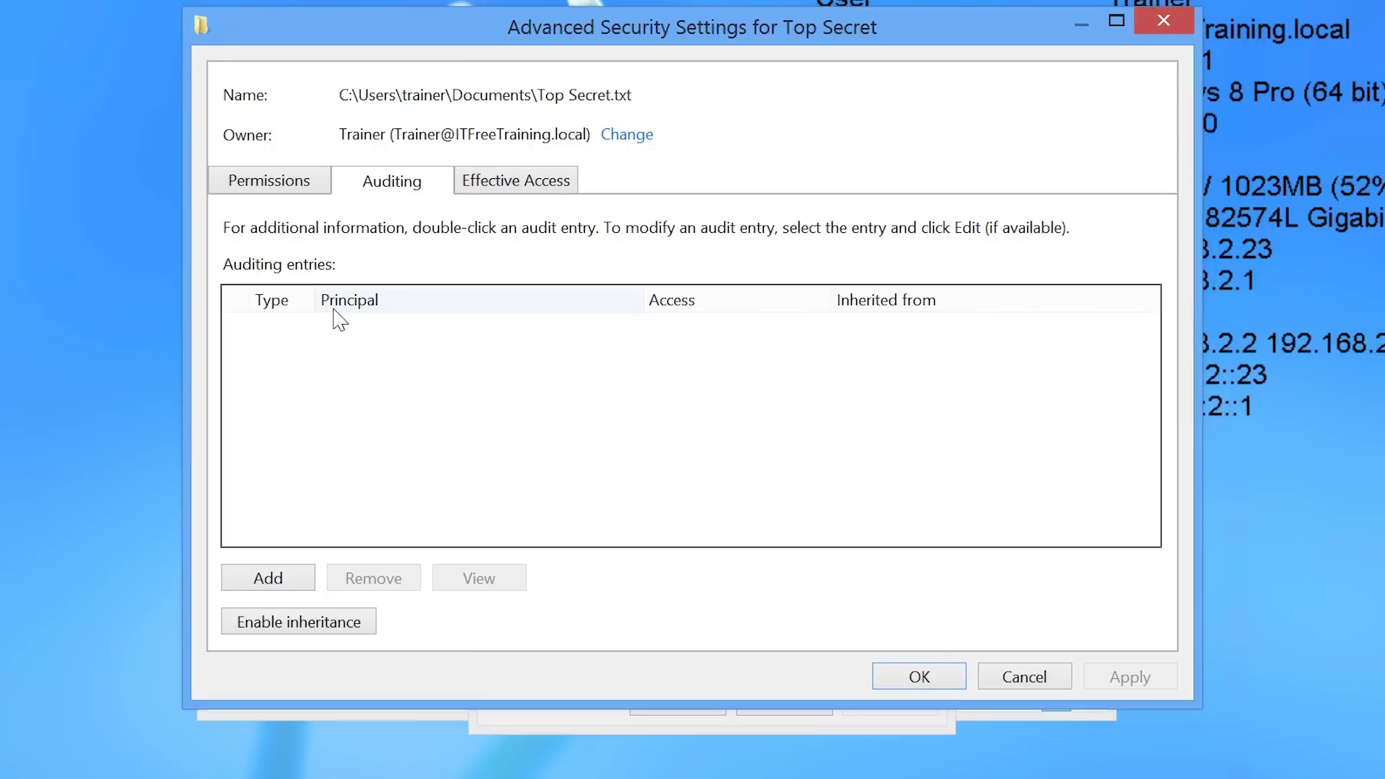
click(270, 584)
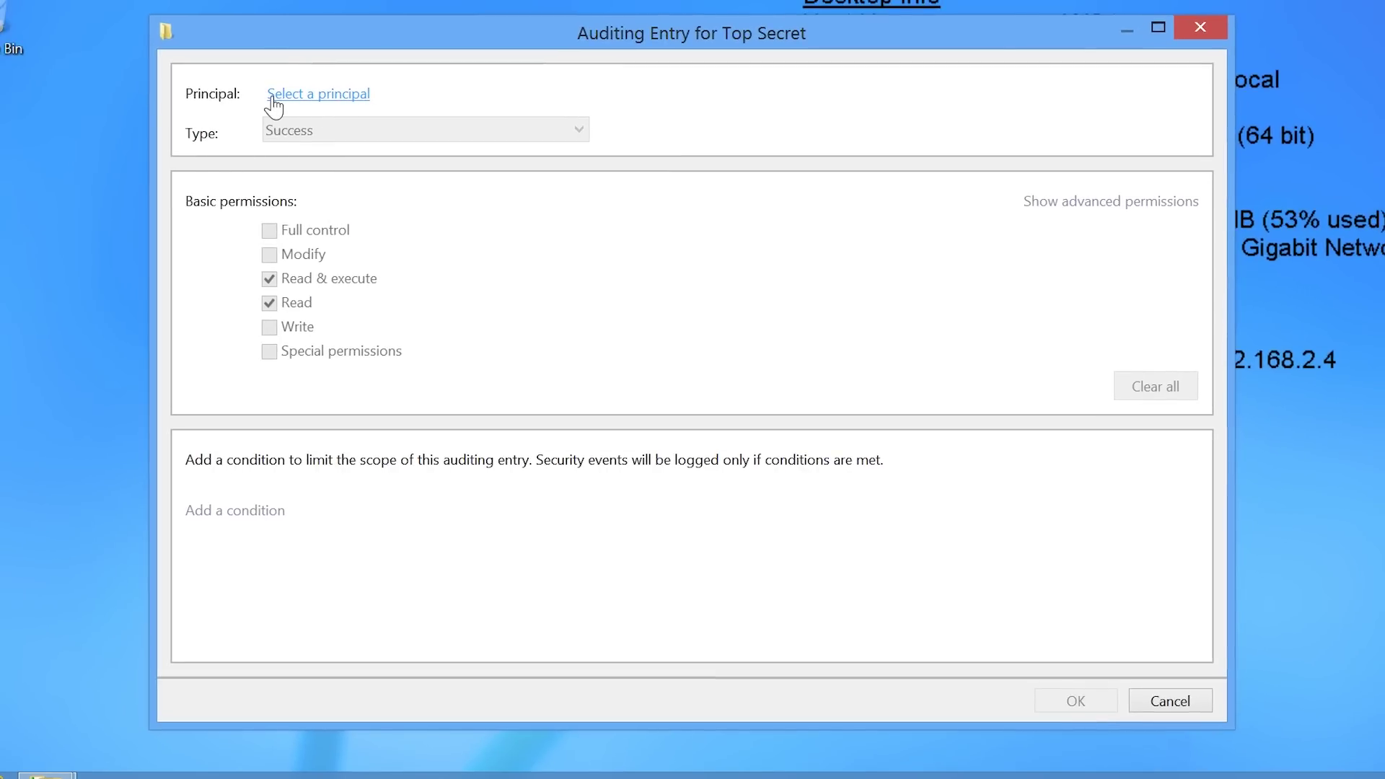
Step: Set the audit entry to principal Everyone, type All, Full control, with advanced permissions shown
click(273, 98)
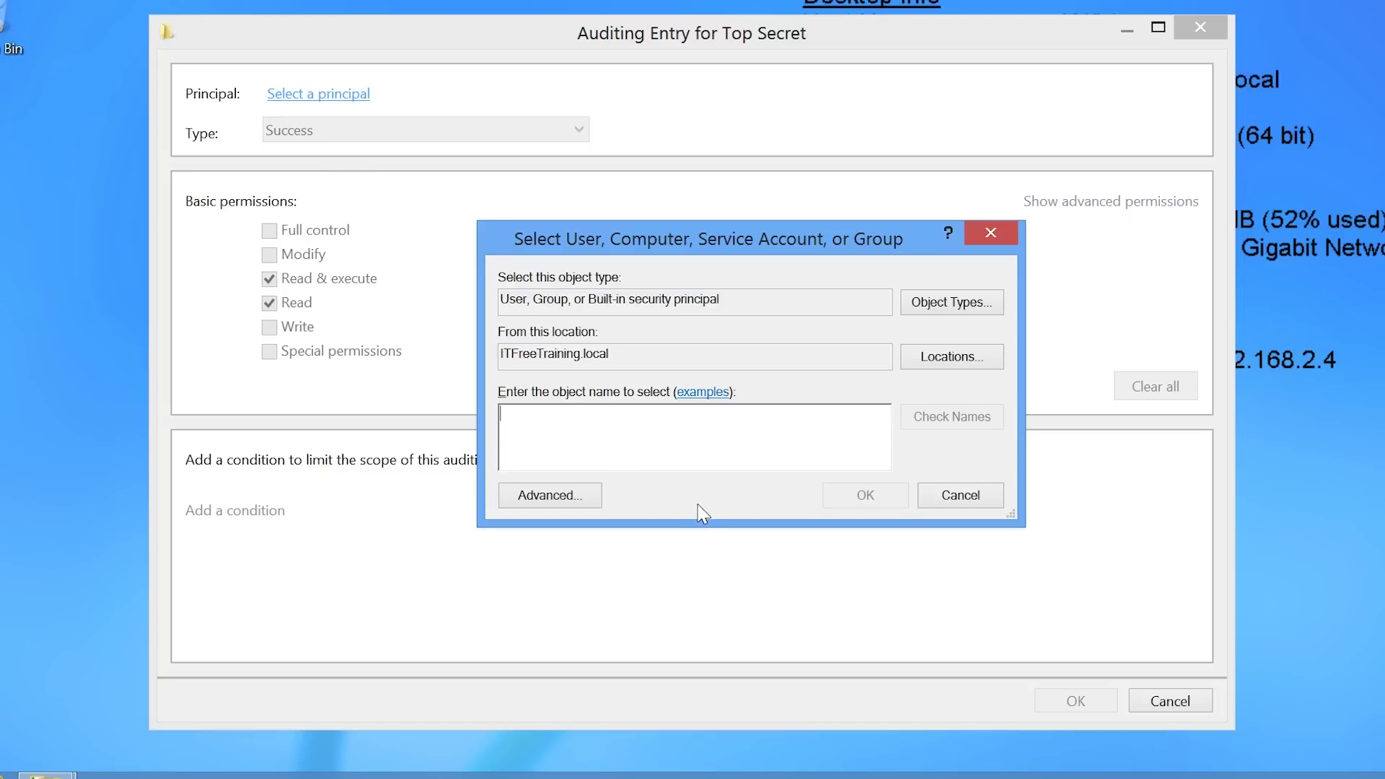
text(everyone)
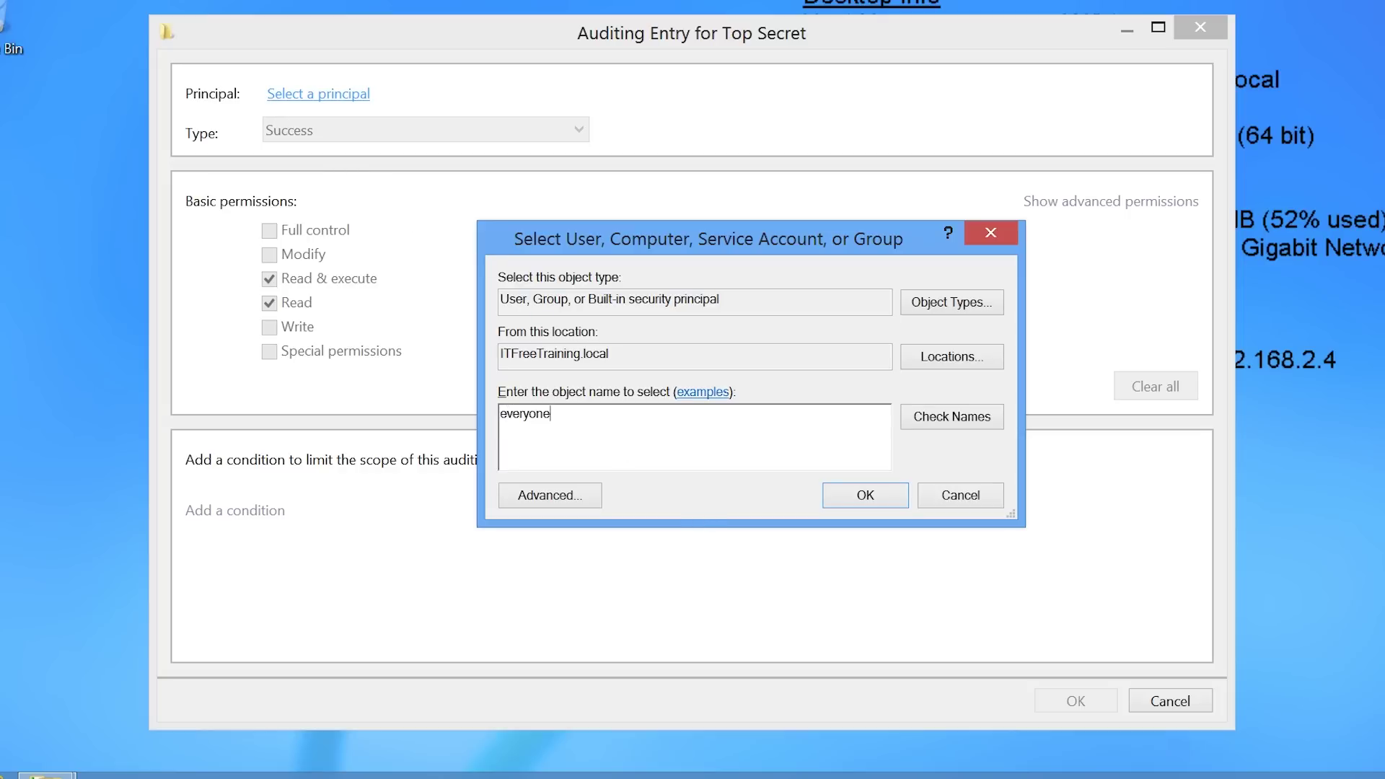
key(Return)
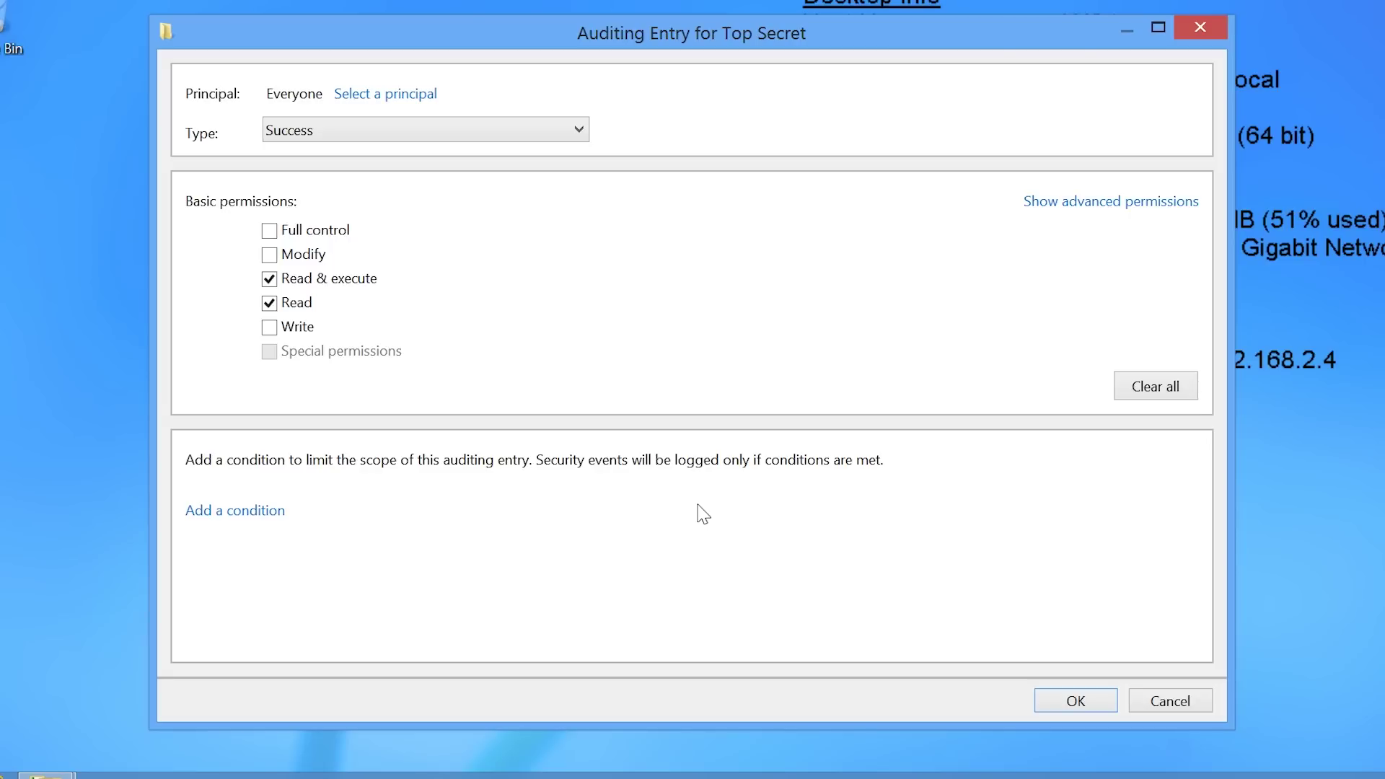
click(575, 132)
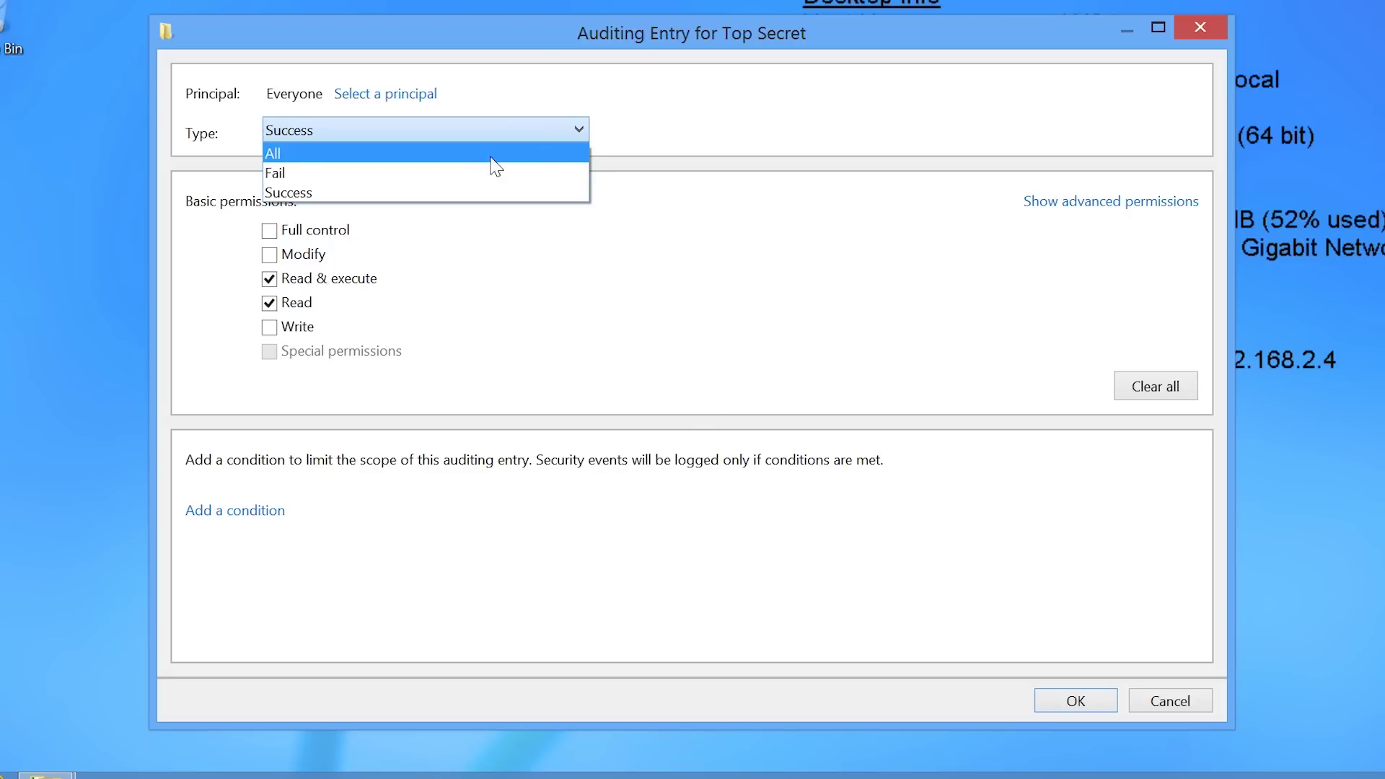
click(568, 160)
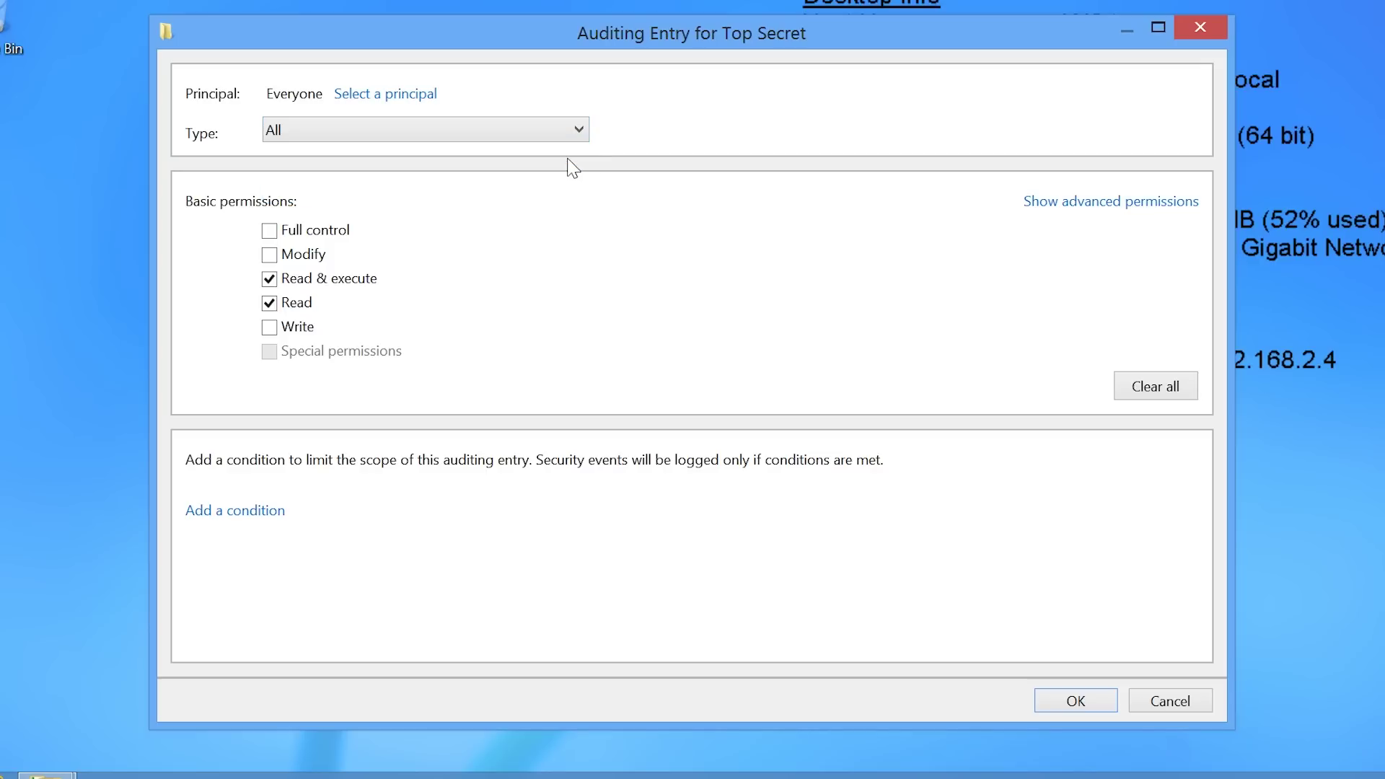
click(276, 232)
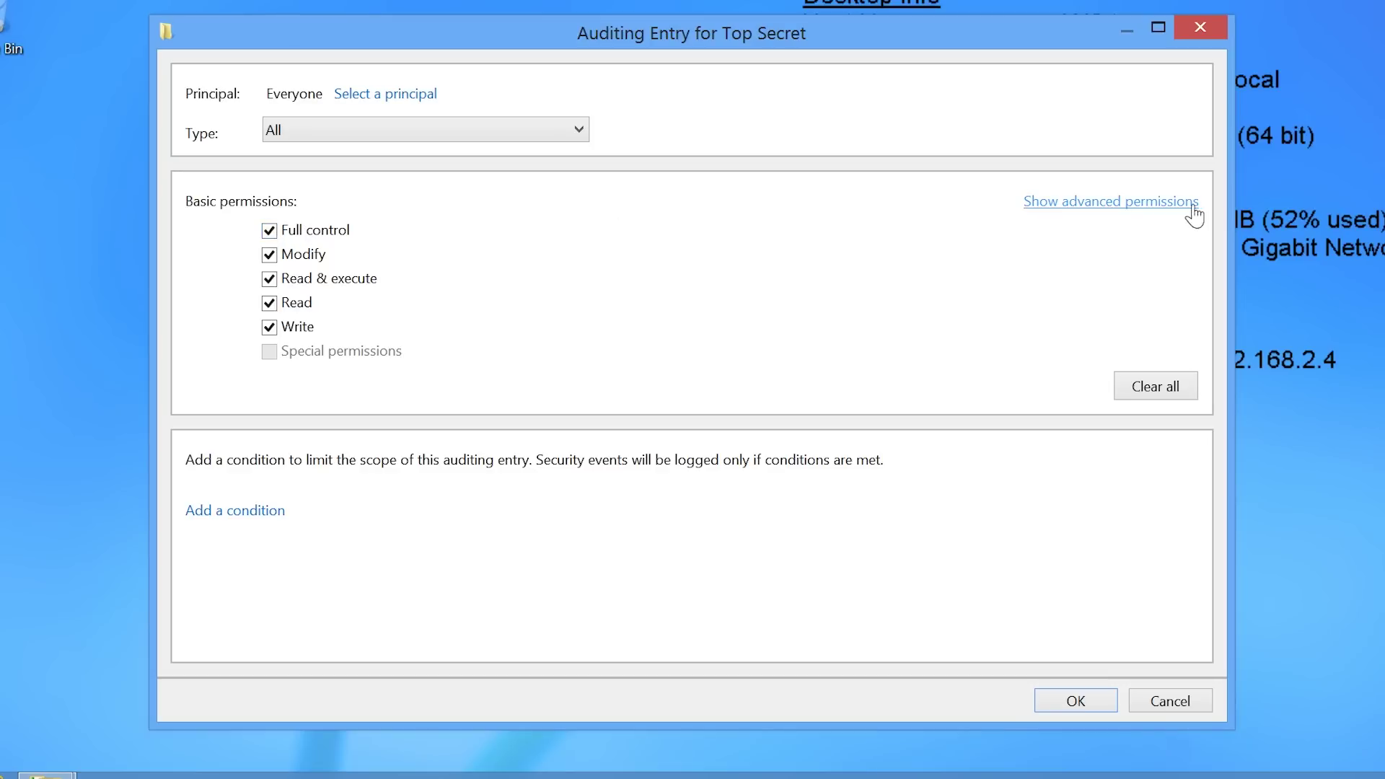
click(1041, 205)
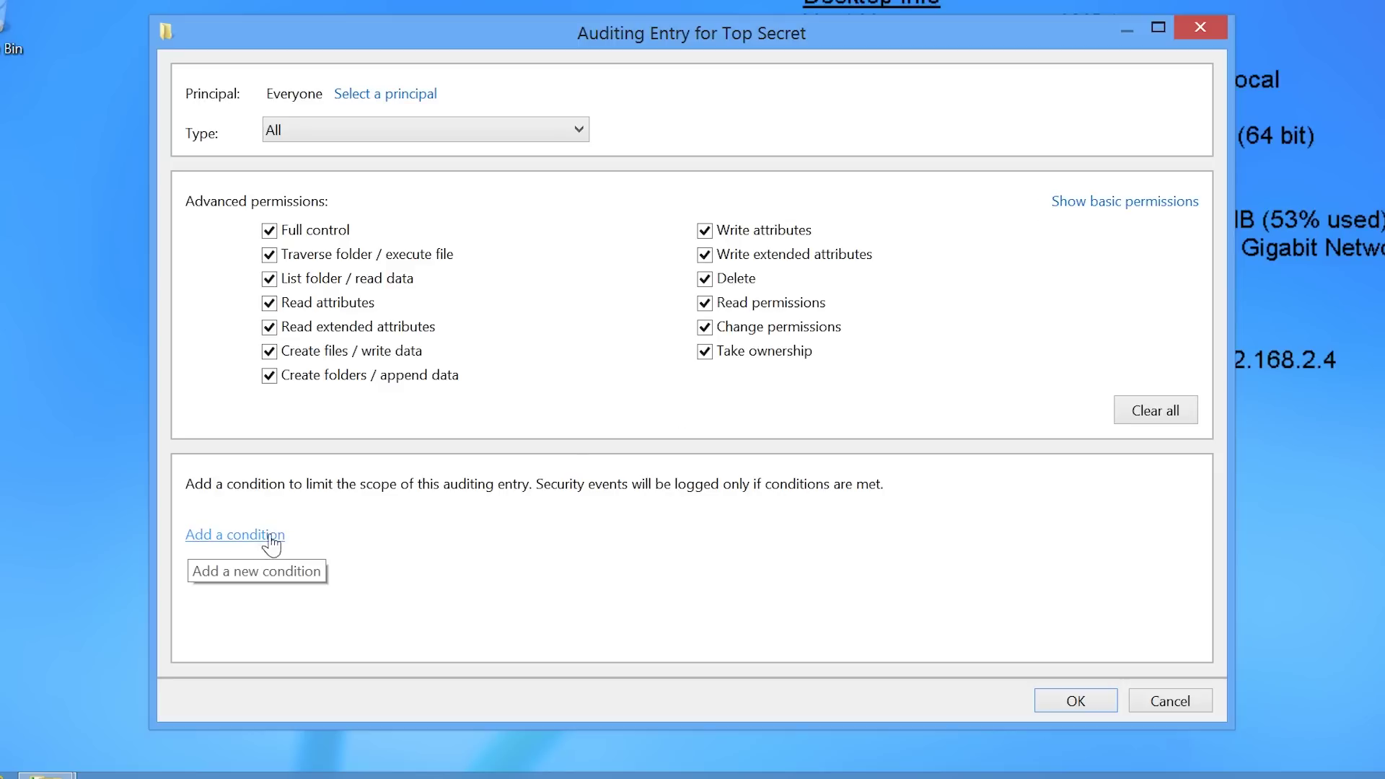
Step: Add a 'Not member of any' administrator condition and save the Everyone audit entry
click(191, 545)
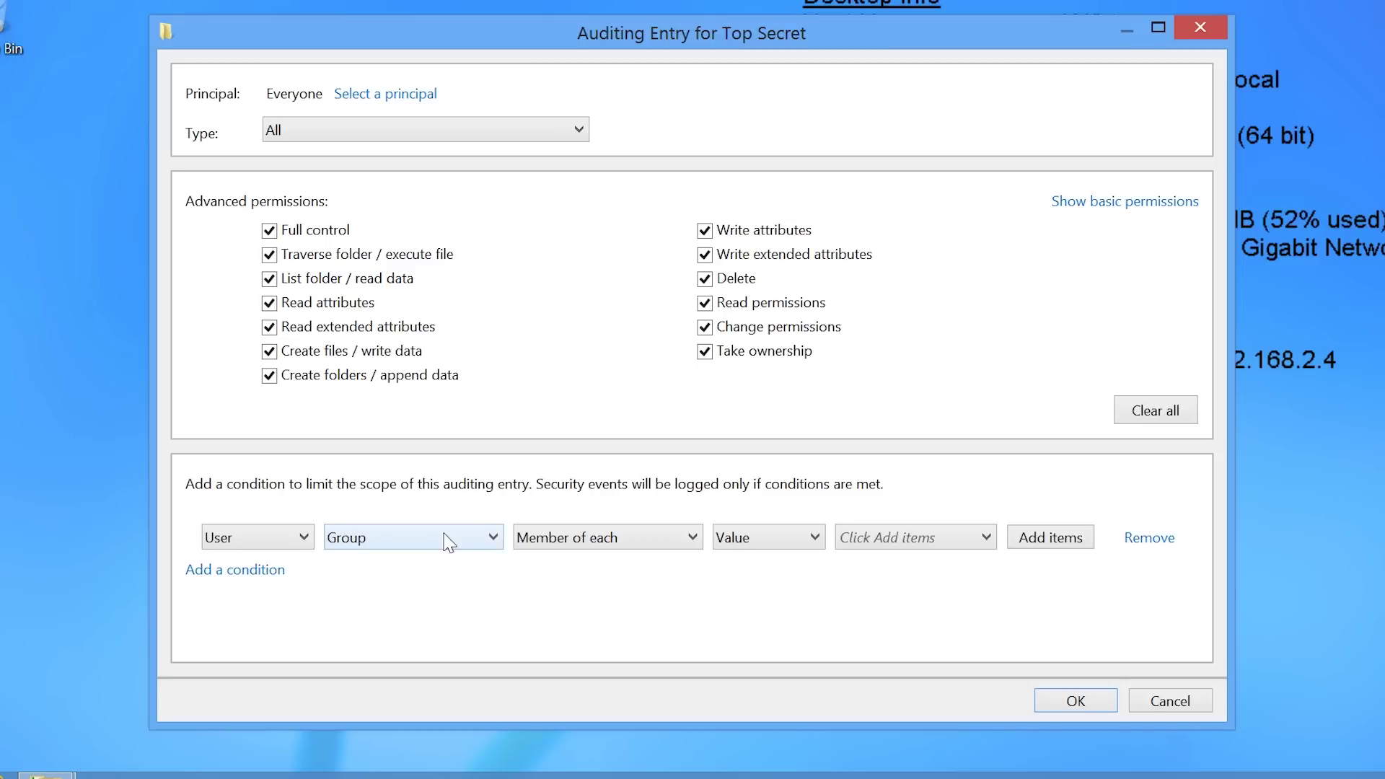
click(549, 543)
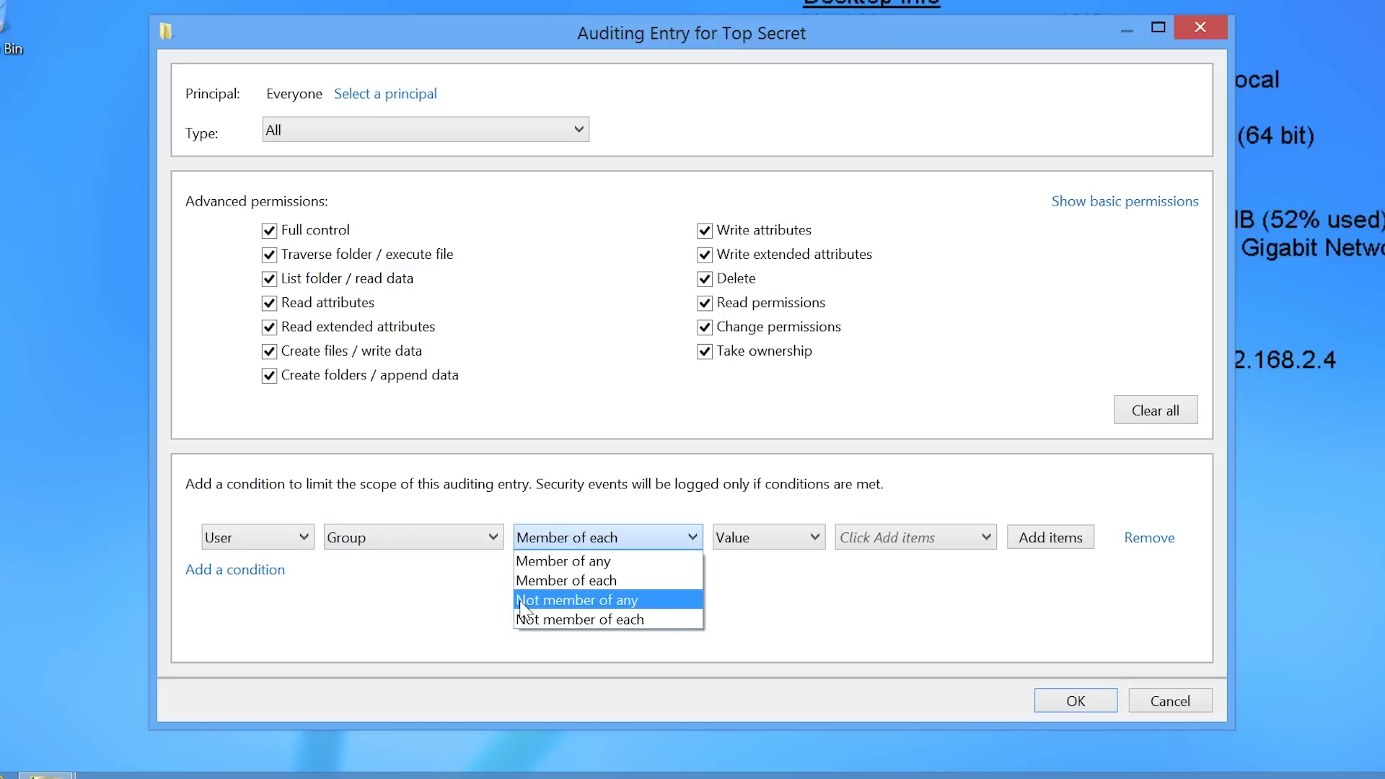
click(662, 601)
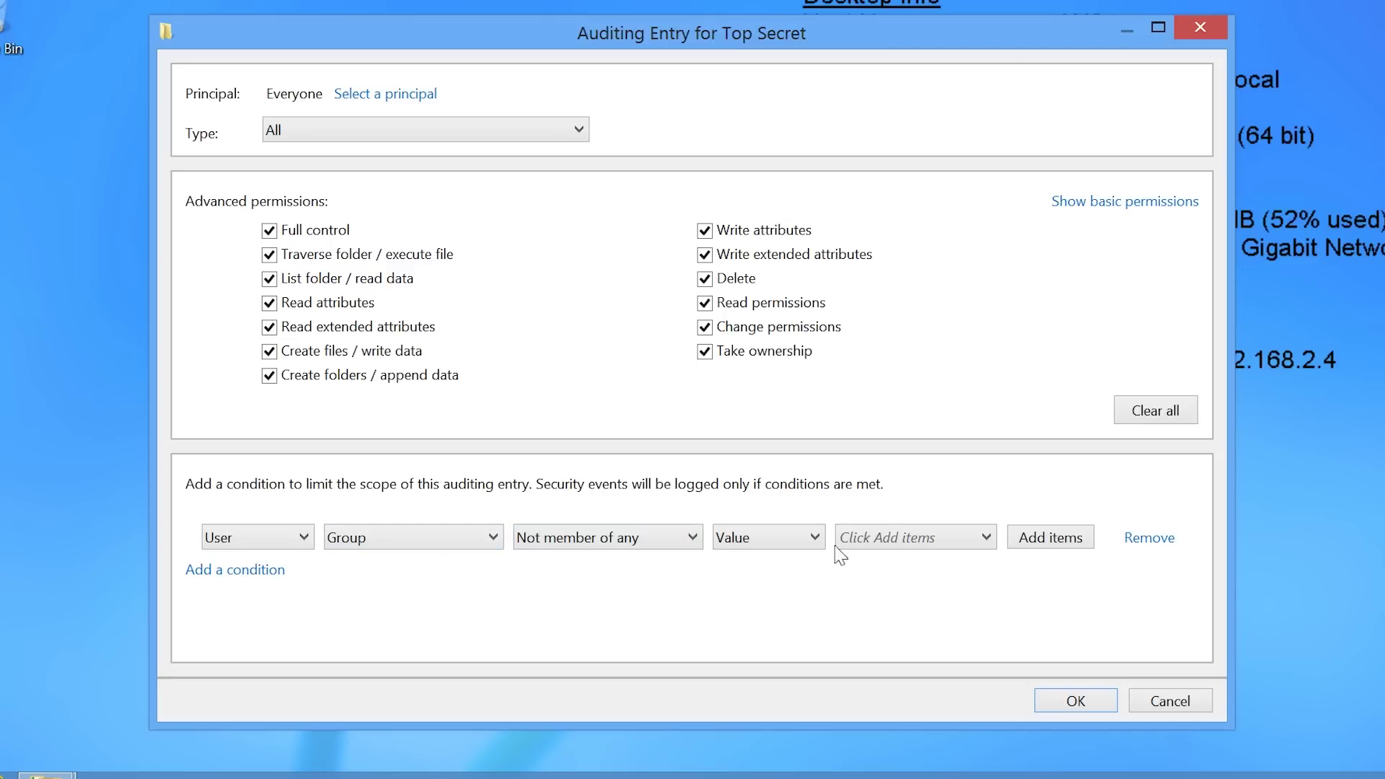
click(1031, 537)
text(administrator)
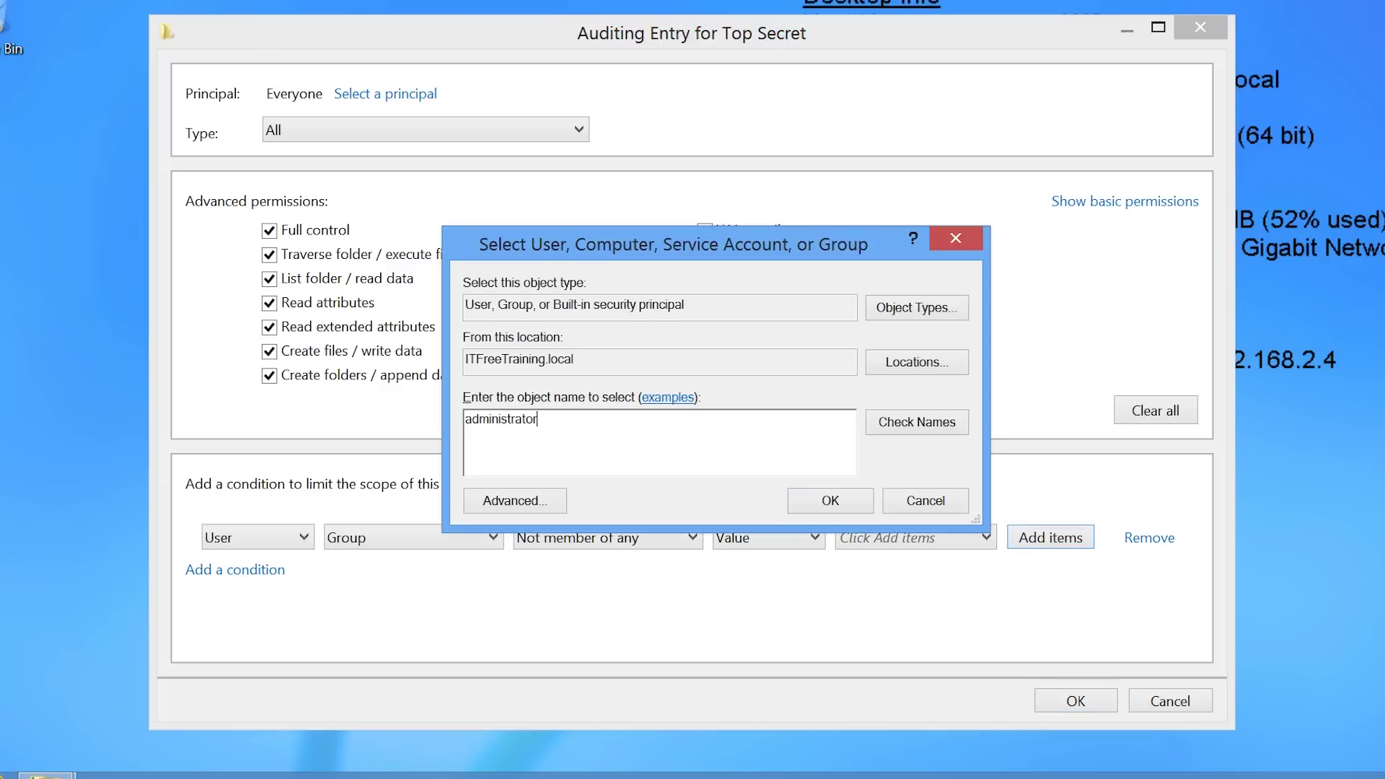
key(Return)
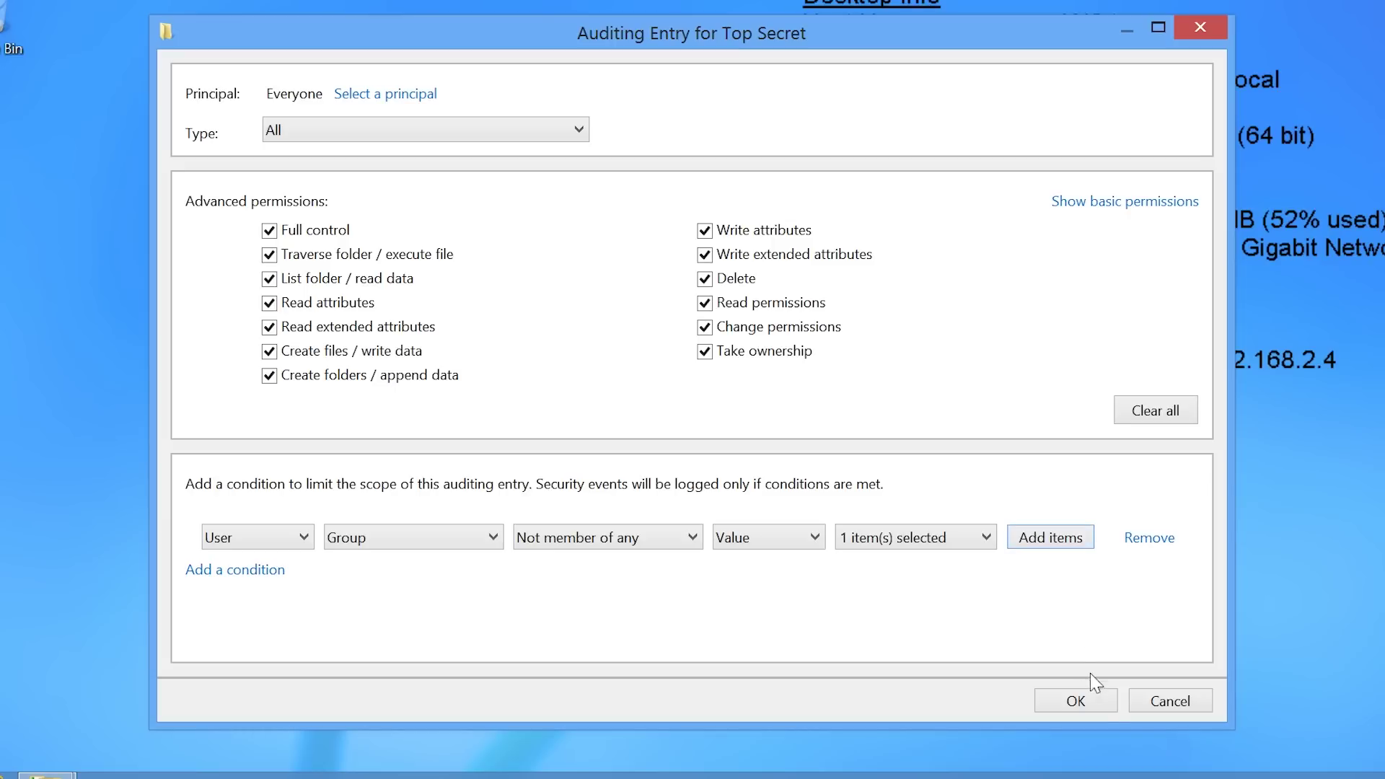
click(1096, 703)
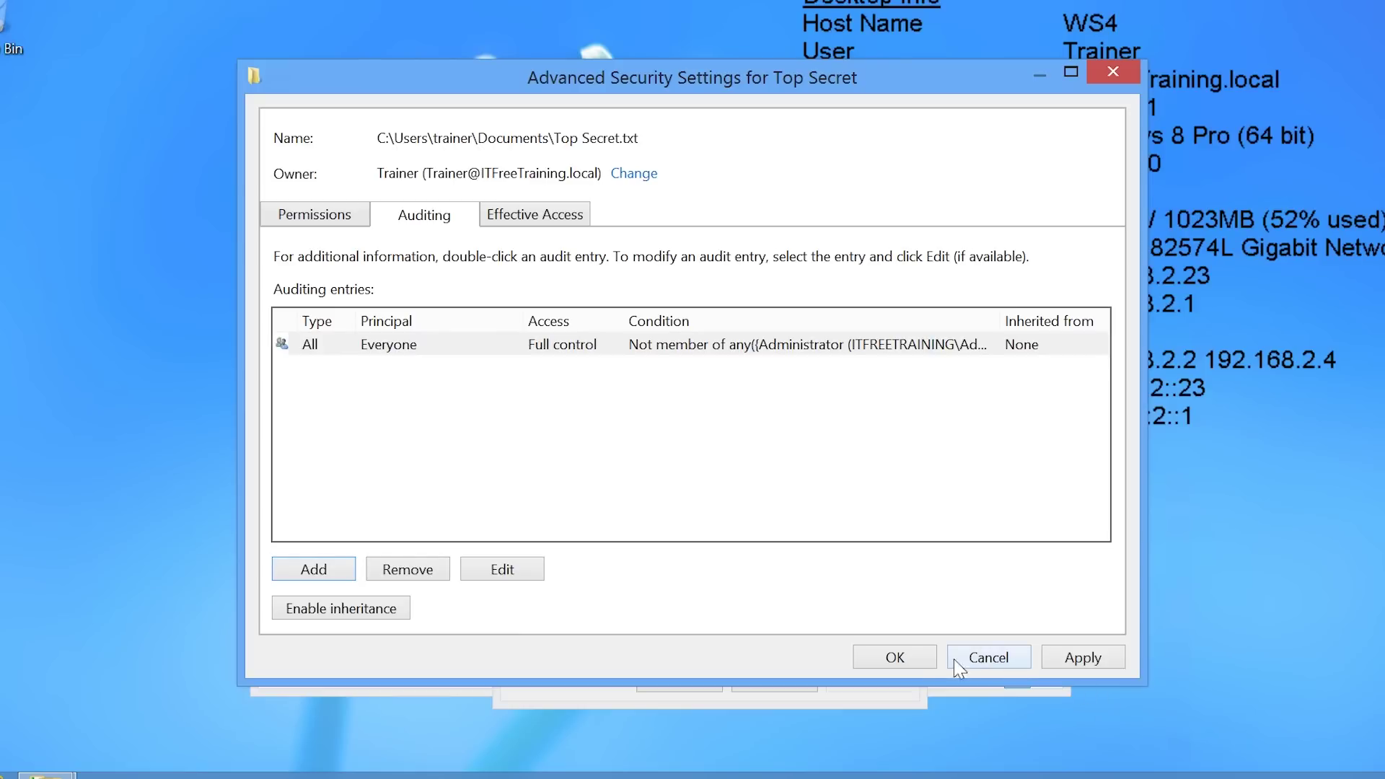
Step: Close Top Secret's security dialogs and launch gpedit.msc from the Search charm
click(898, 657)
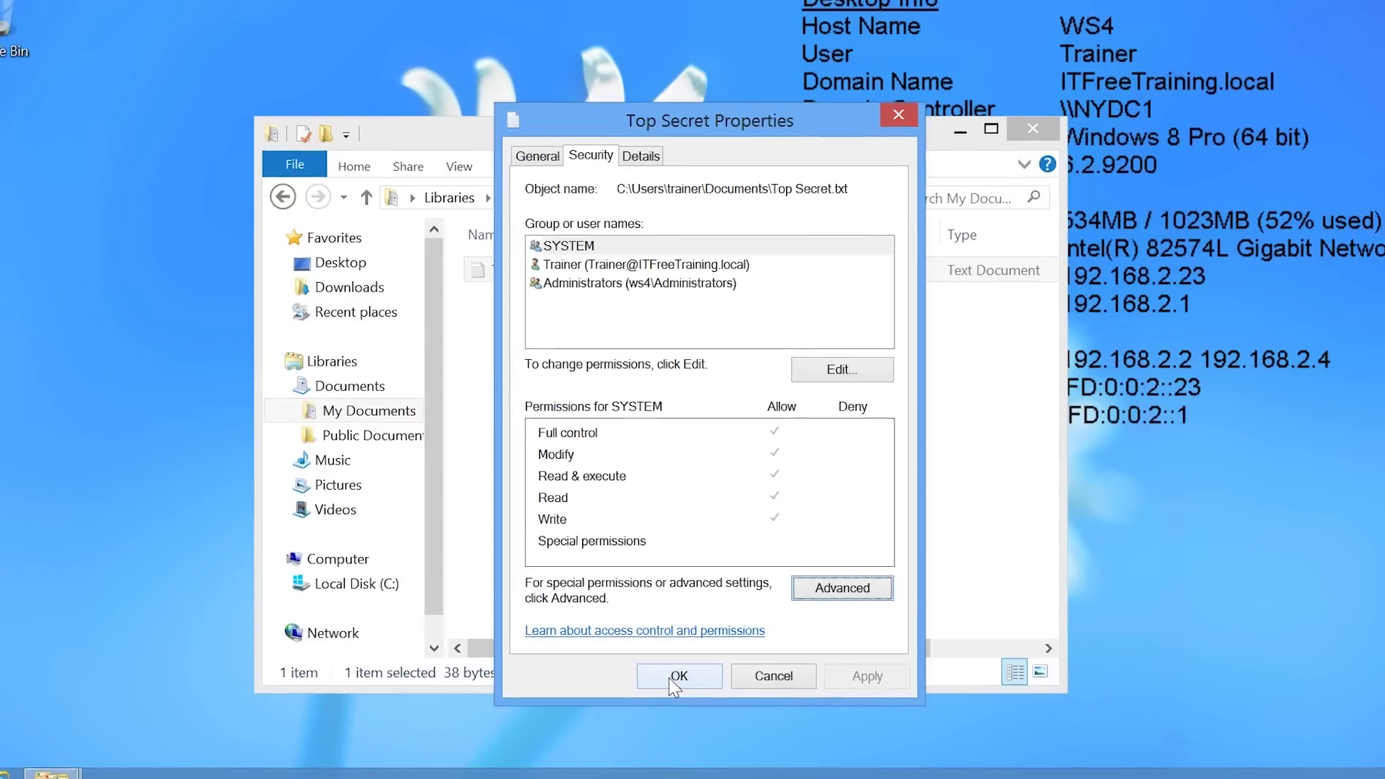
click(685, 683)
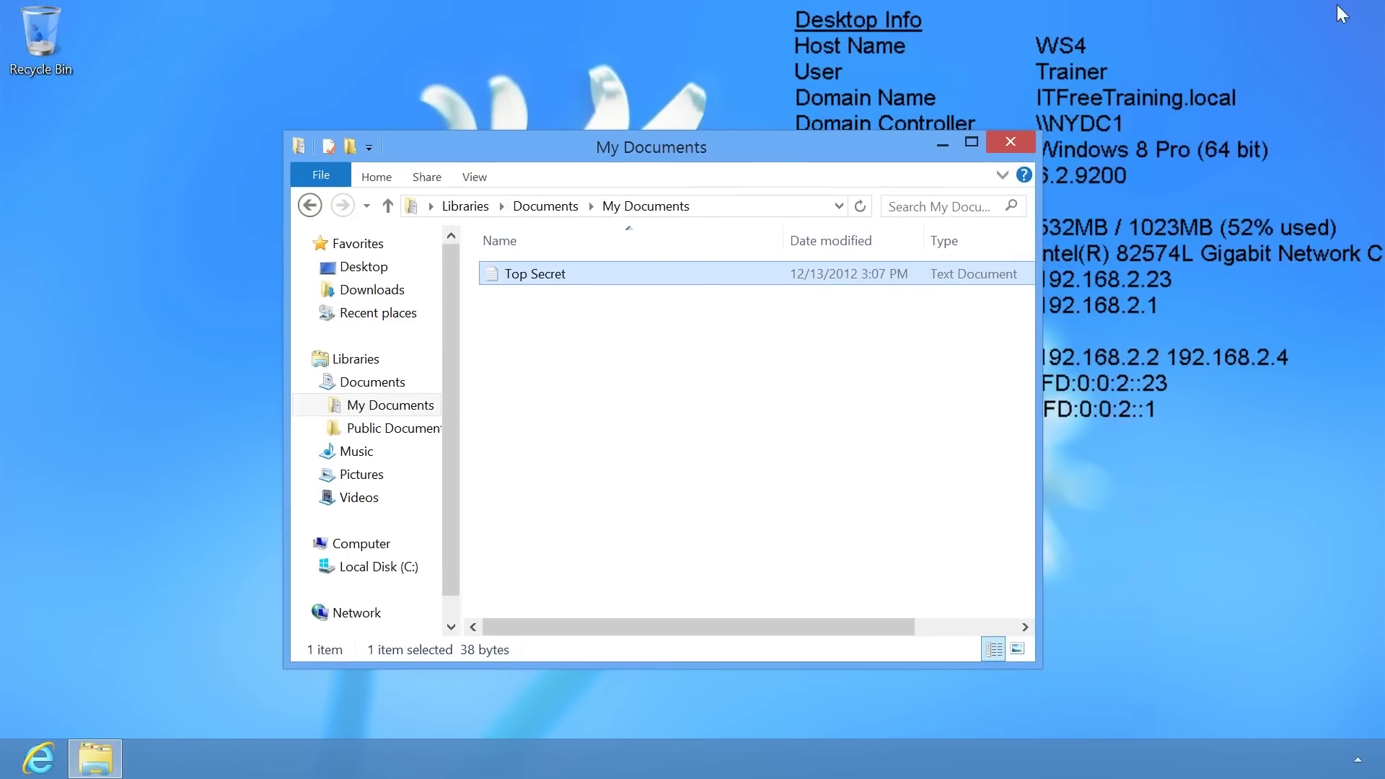
mouse_move(1381, 8)
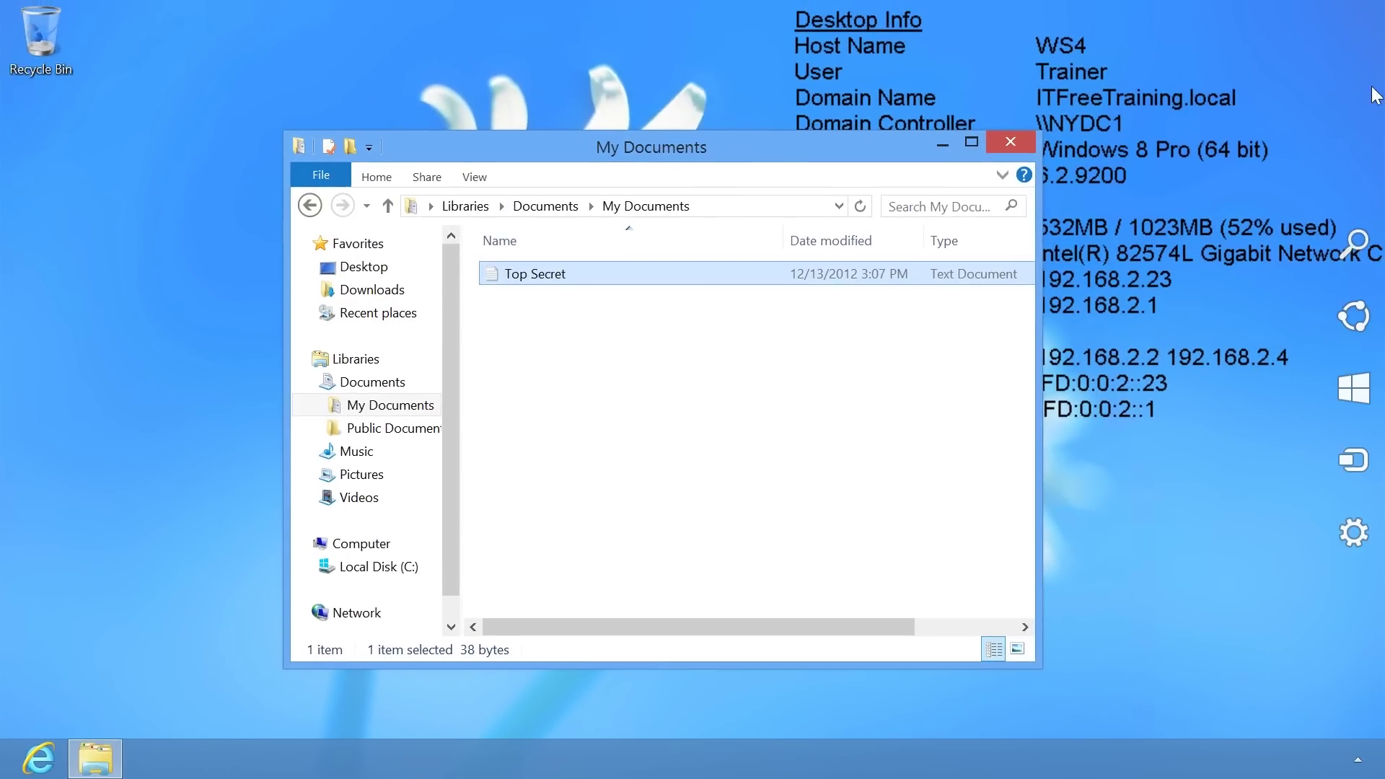
click(1370, 249)
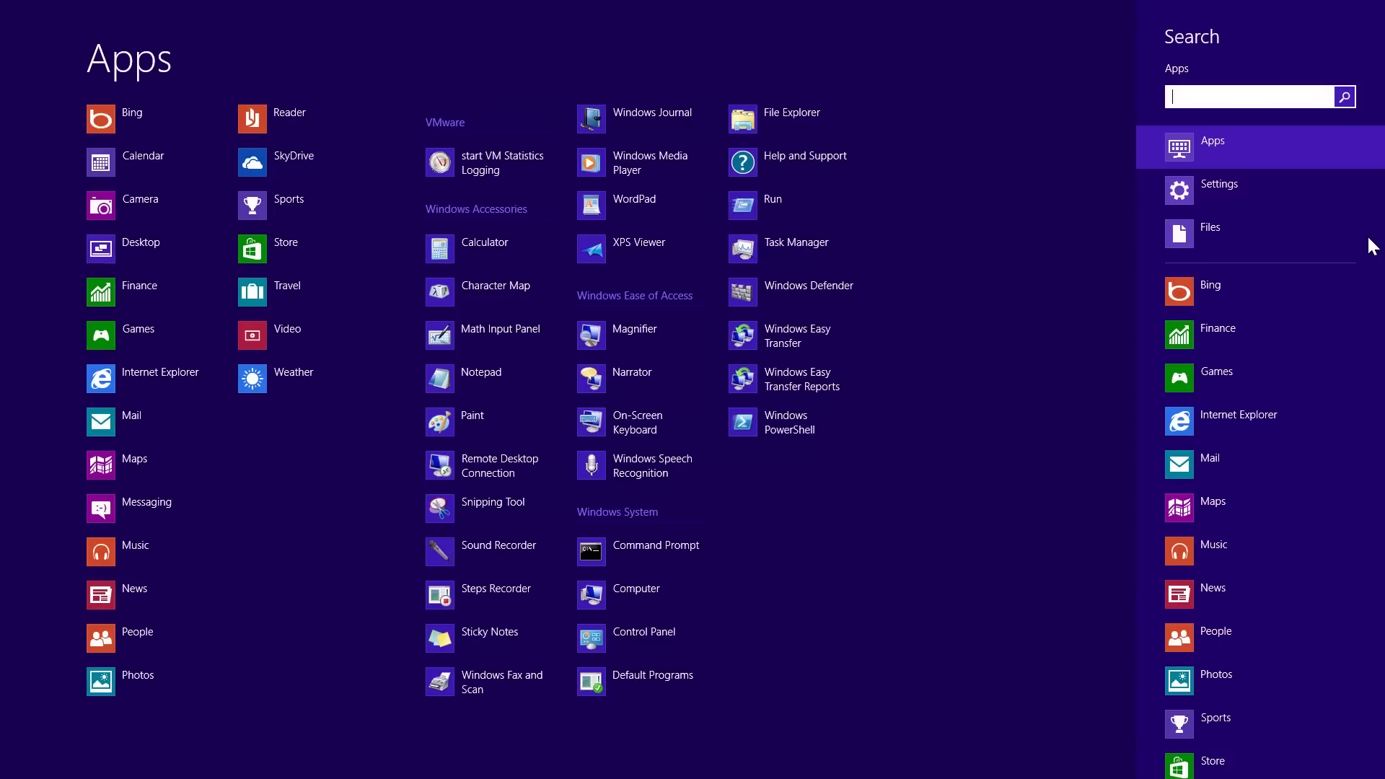
text(gpedit.msc)
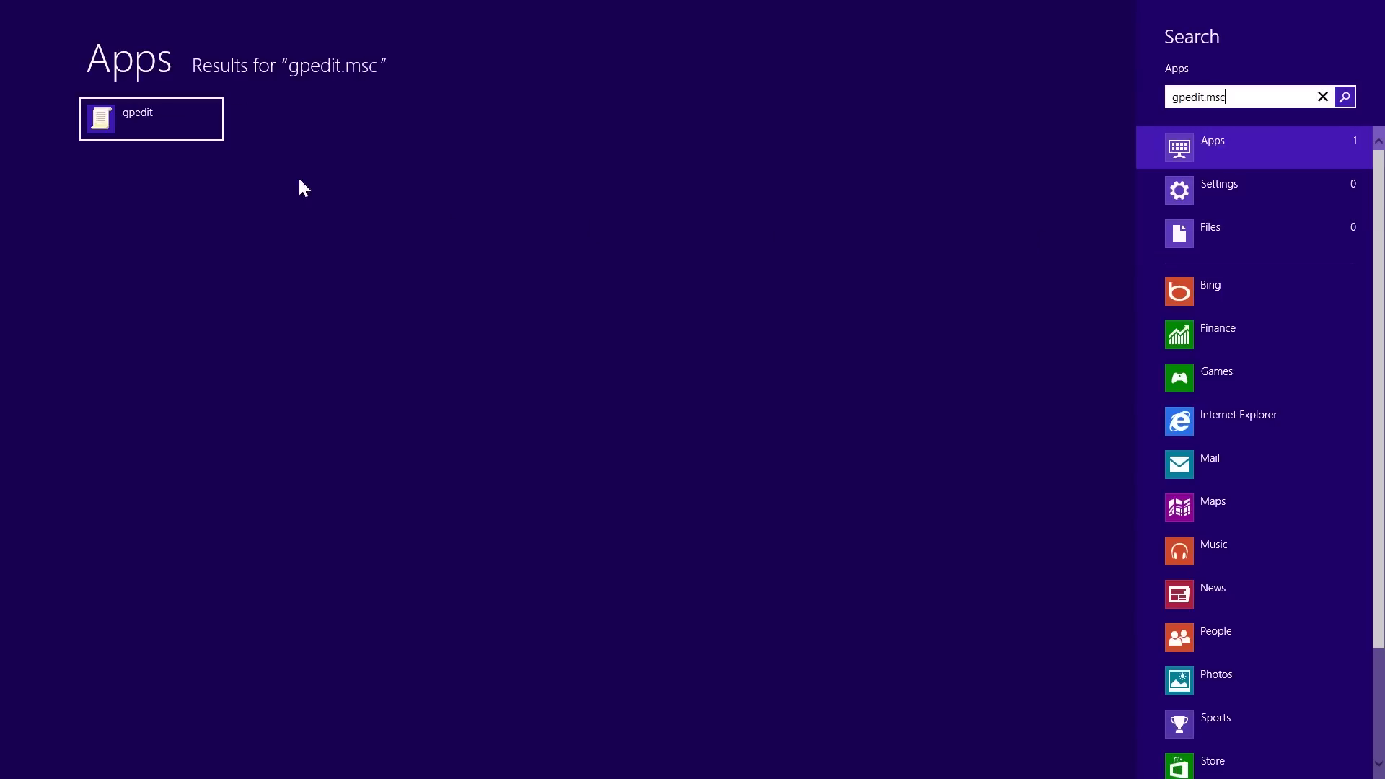
click(172, 127)
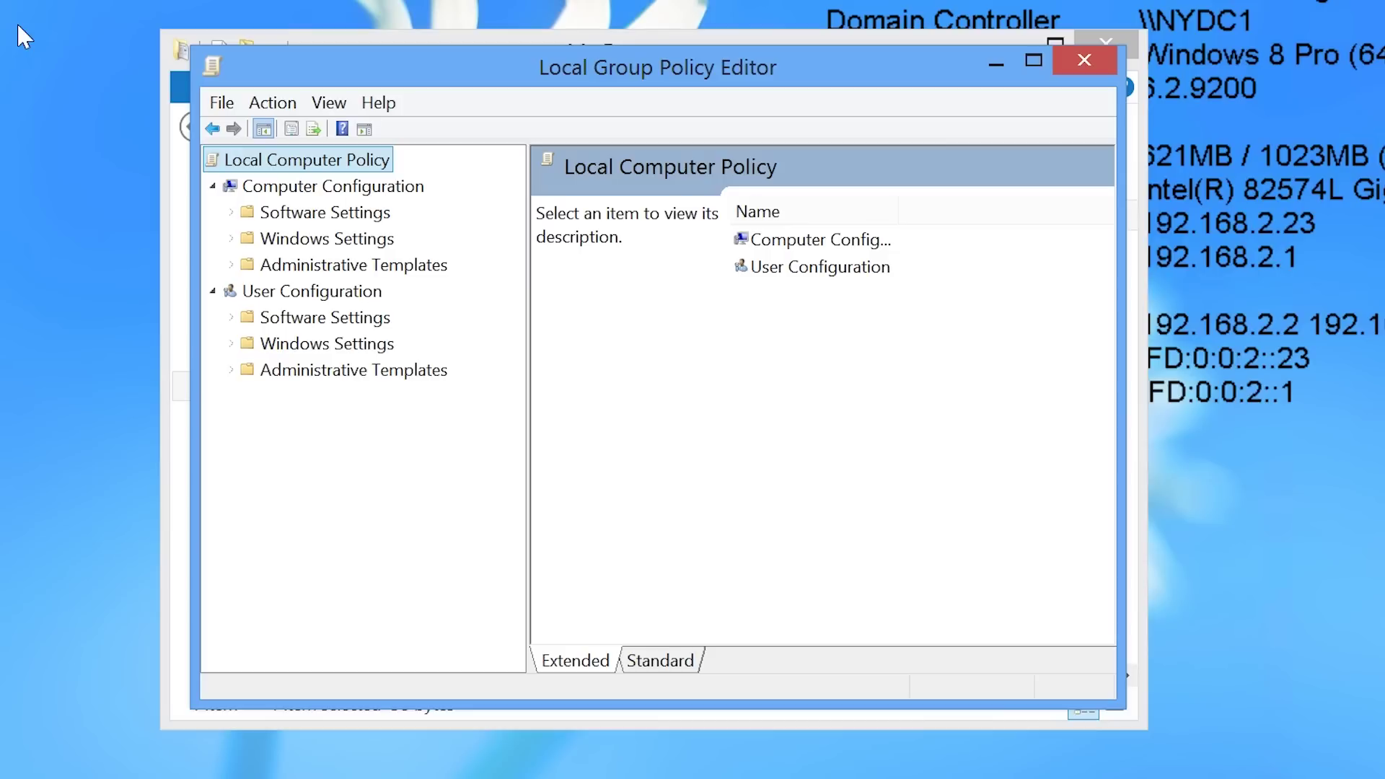
Step: Expand Computer Configuration to Windows Settings > Security Settings > Local Policies > Audit Policy
click(230, 239)
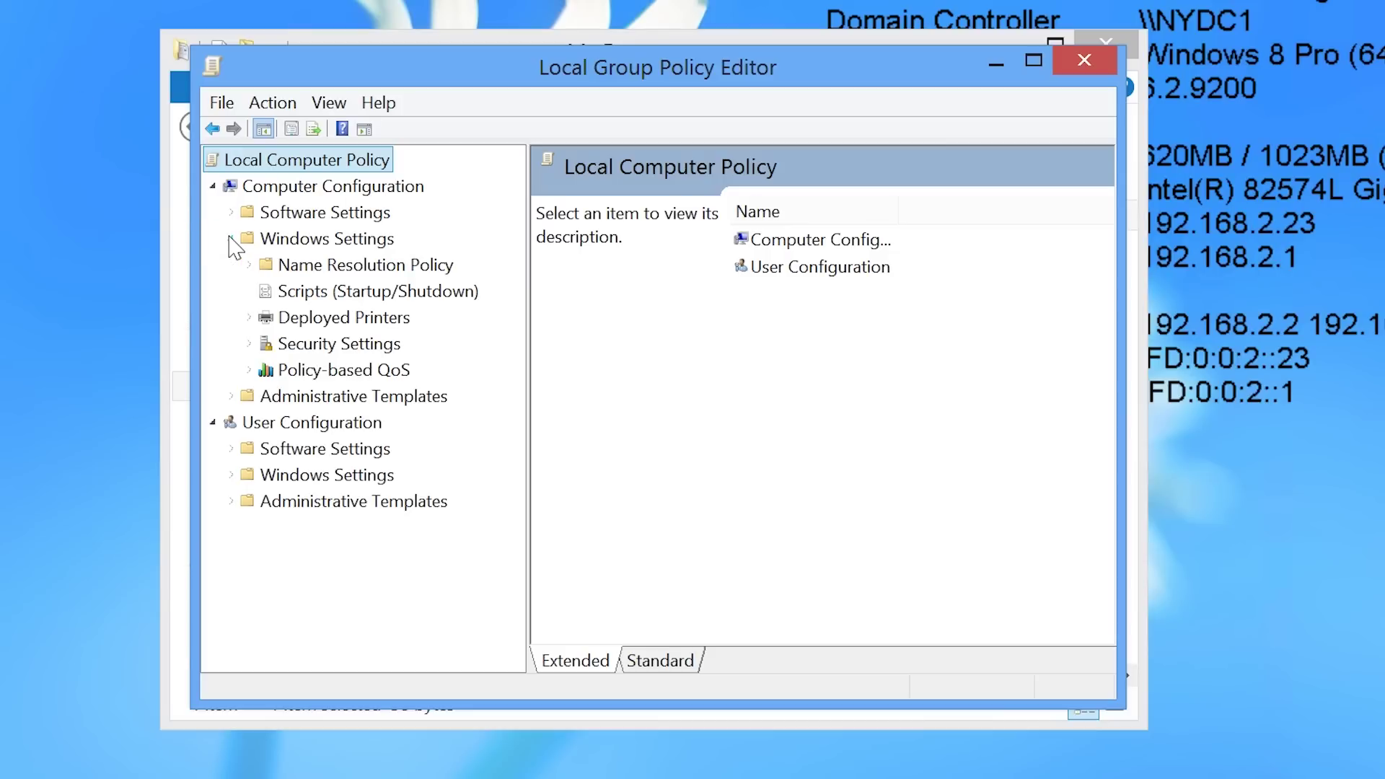
click(249, 344)
click(267, 396)
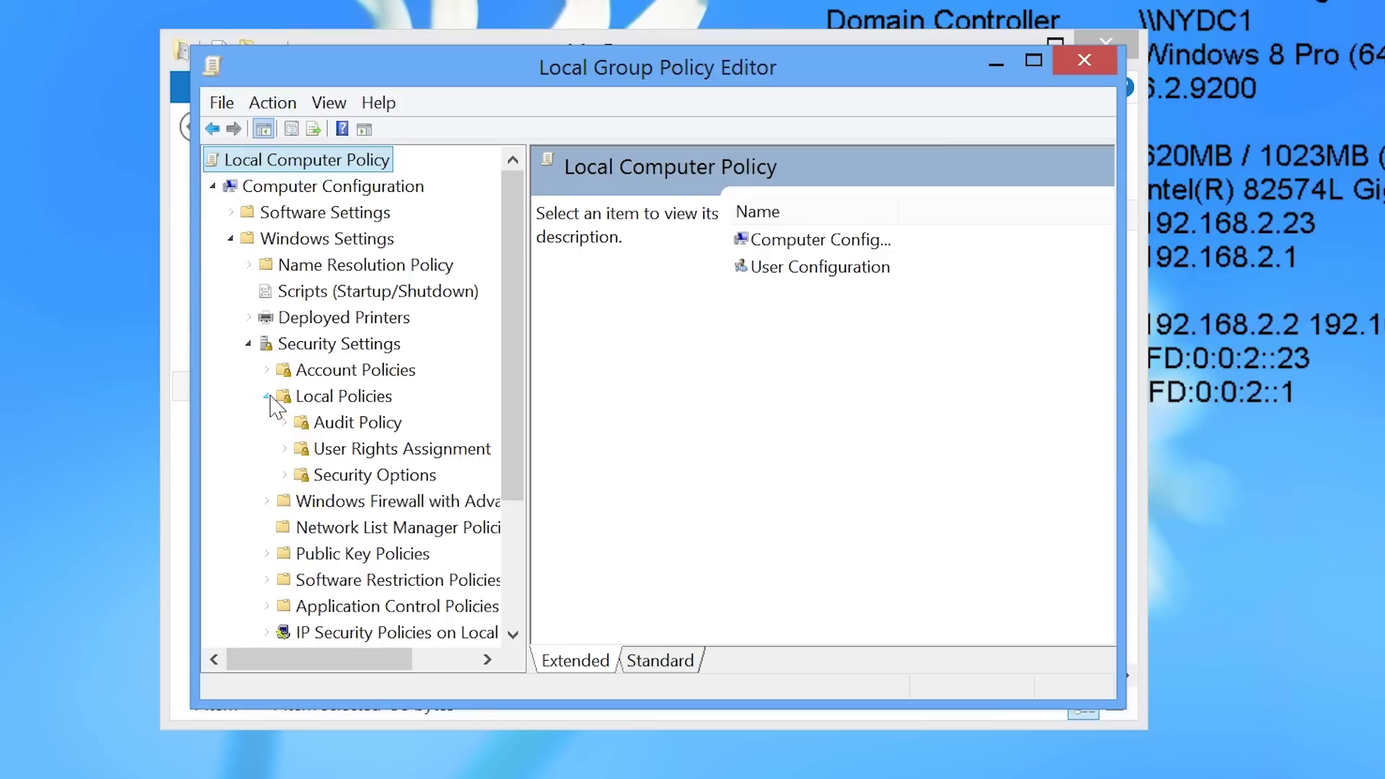
click(328, 425)
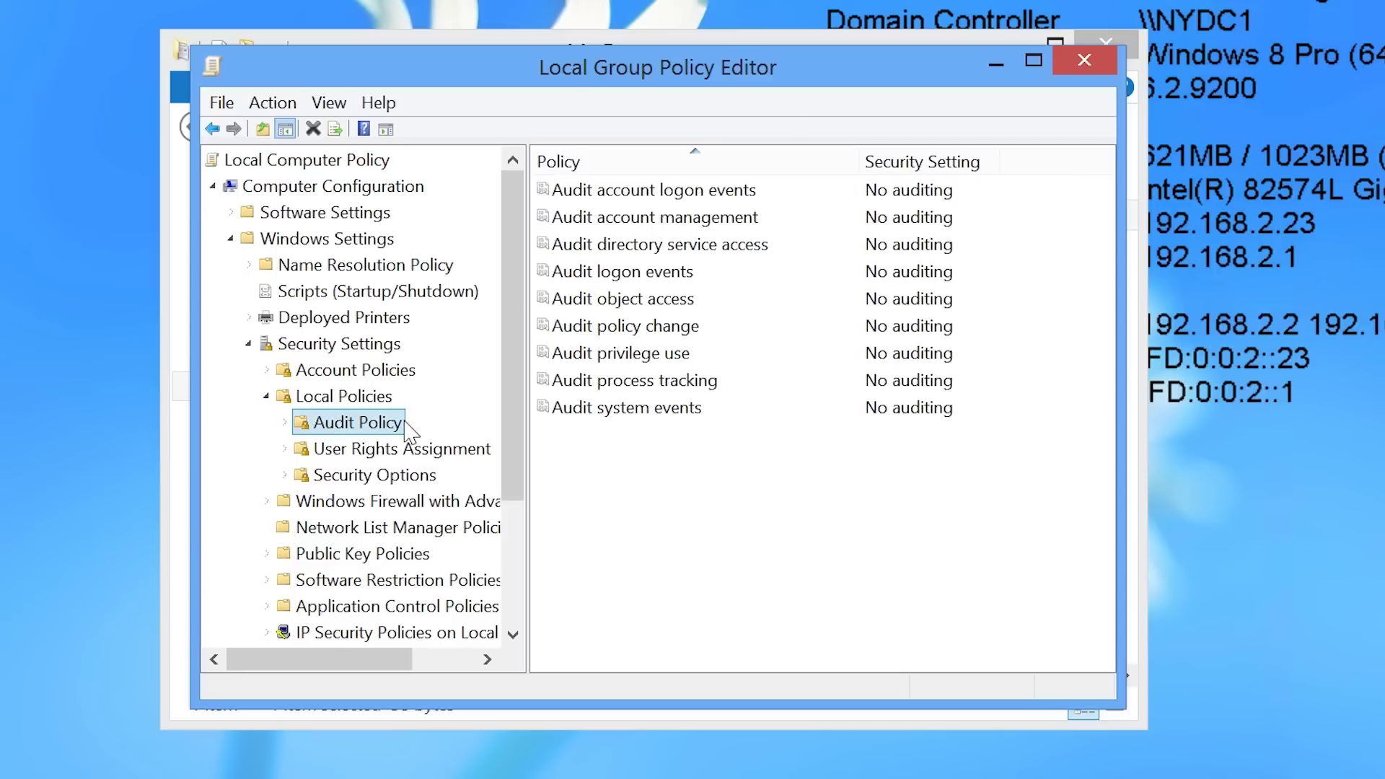
Step: Set Audit object access to Success and Failure, then close the Group Policy Editor
click(575, 303)
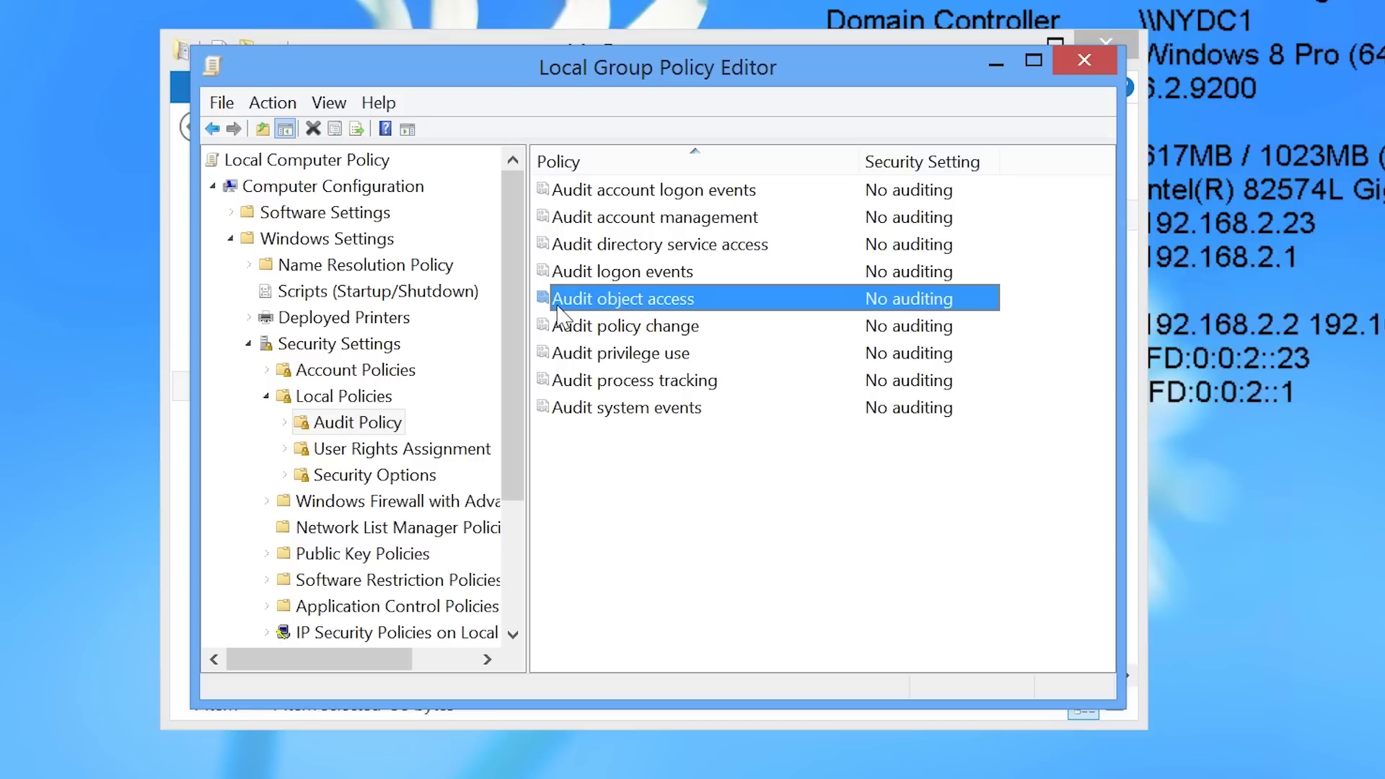
double_click(557, 305)
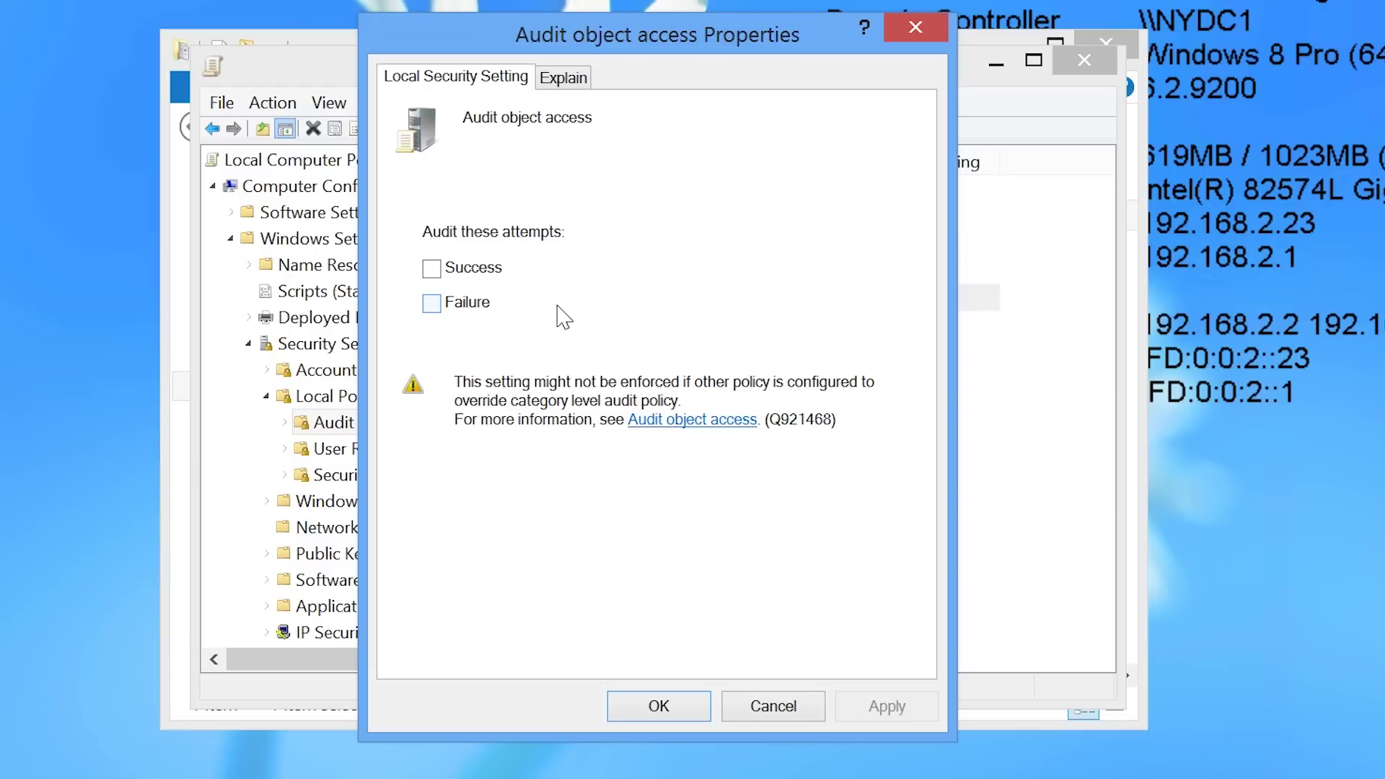
click(457, 274)
click(465, 305)
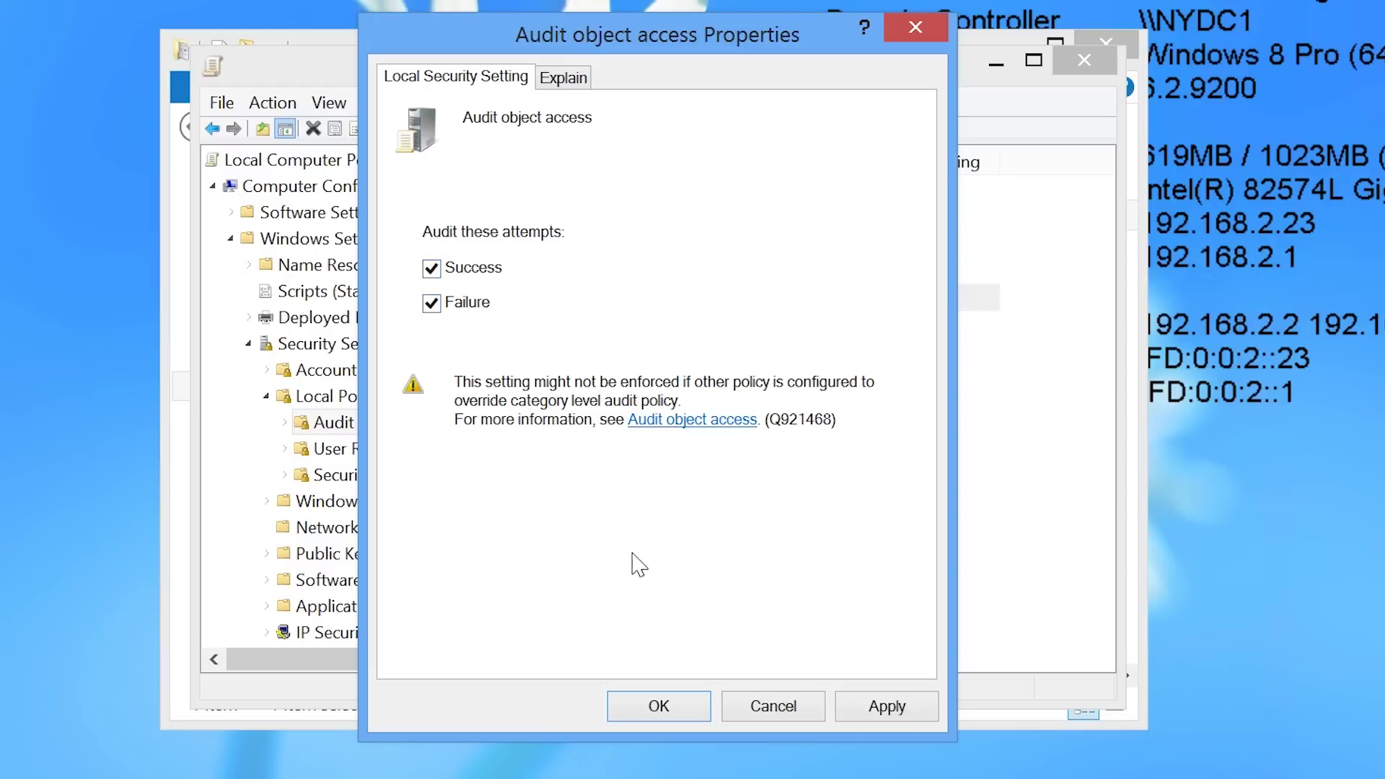
click(698, 710)
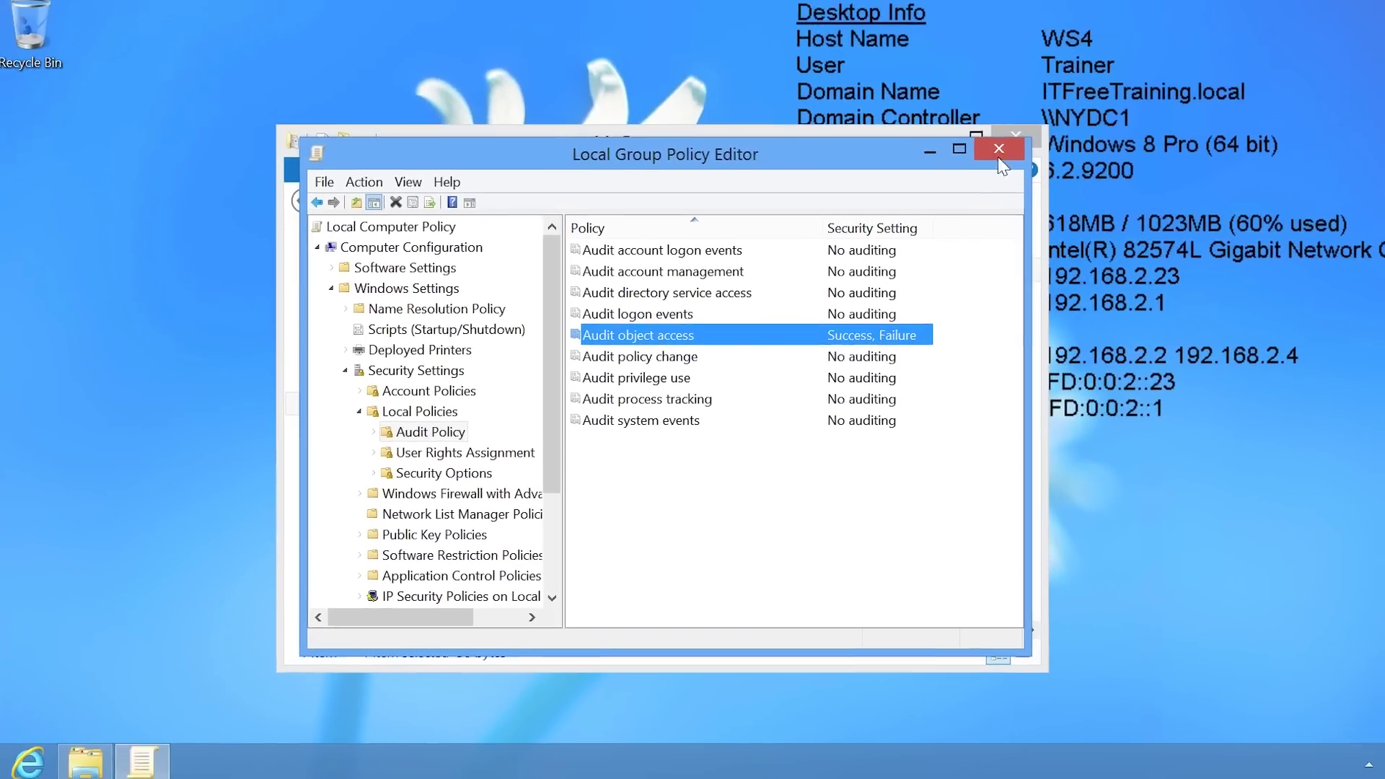
click(994, 155)
Step: Search for cmd and run Command Prompt as administrator
mouse_move(1378, 5)
click(1350, 249)
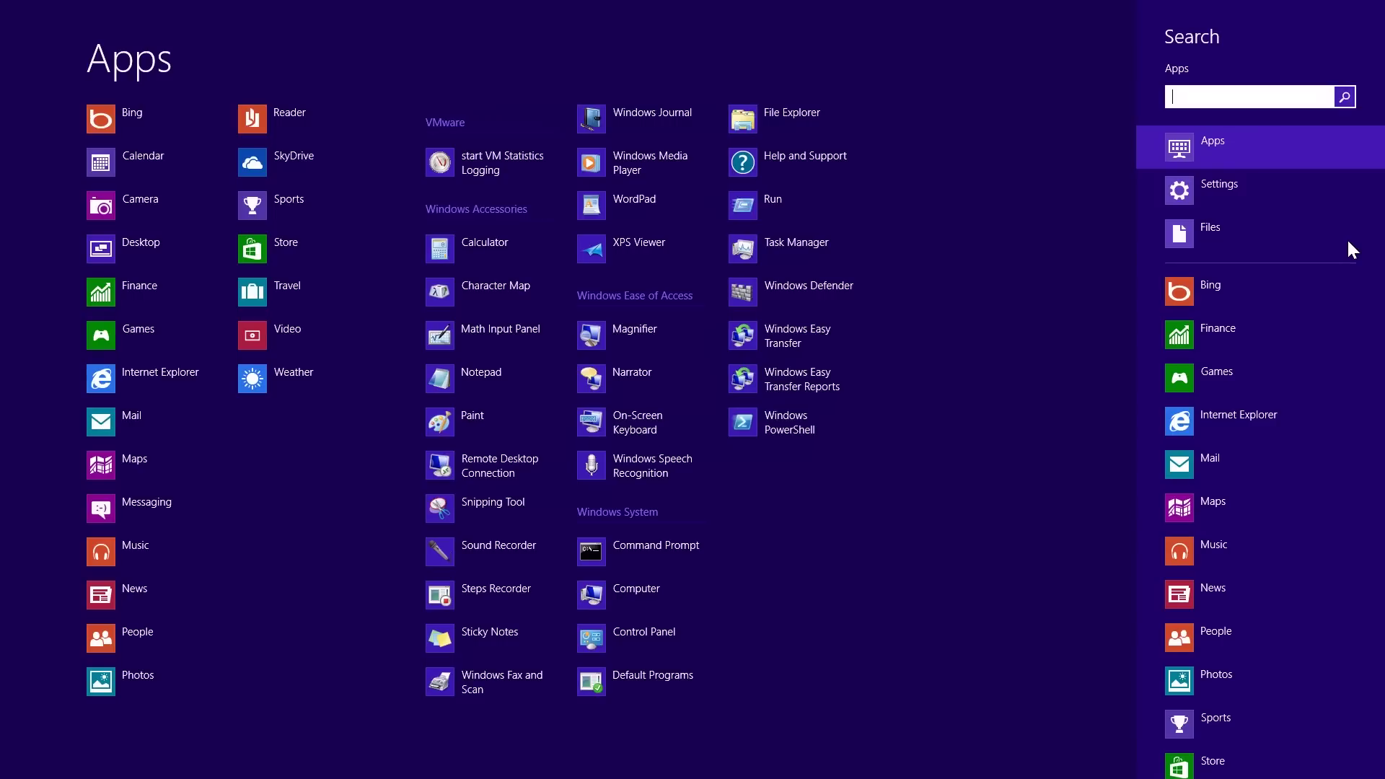
text(cmd)
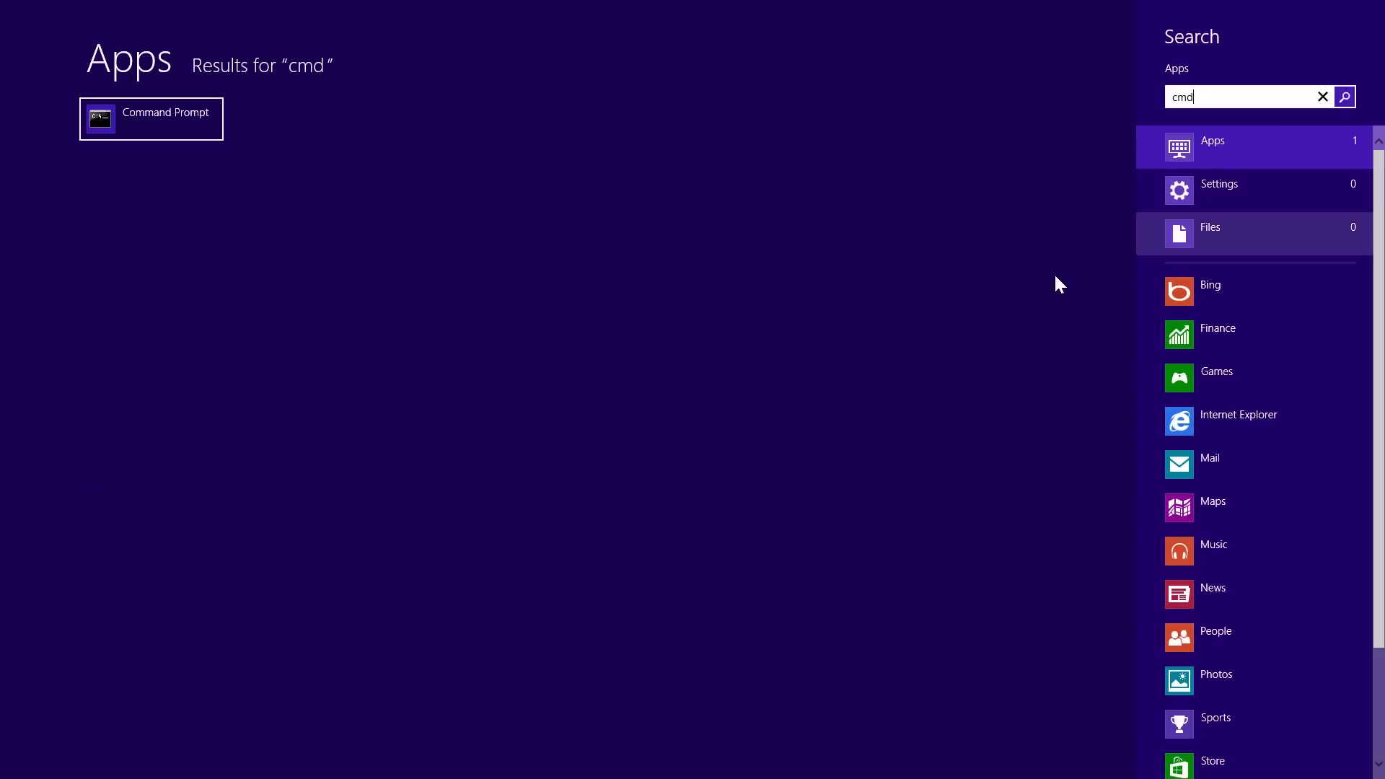
right_click(174, 123)
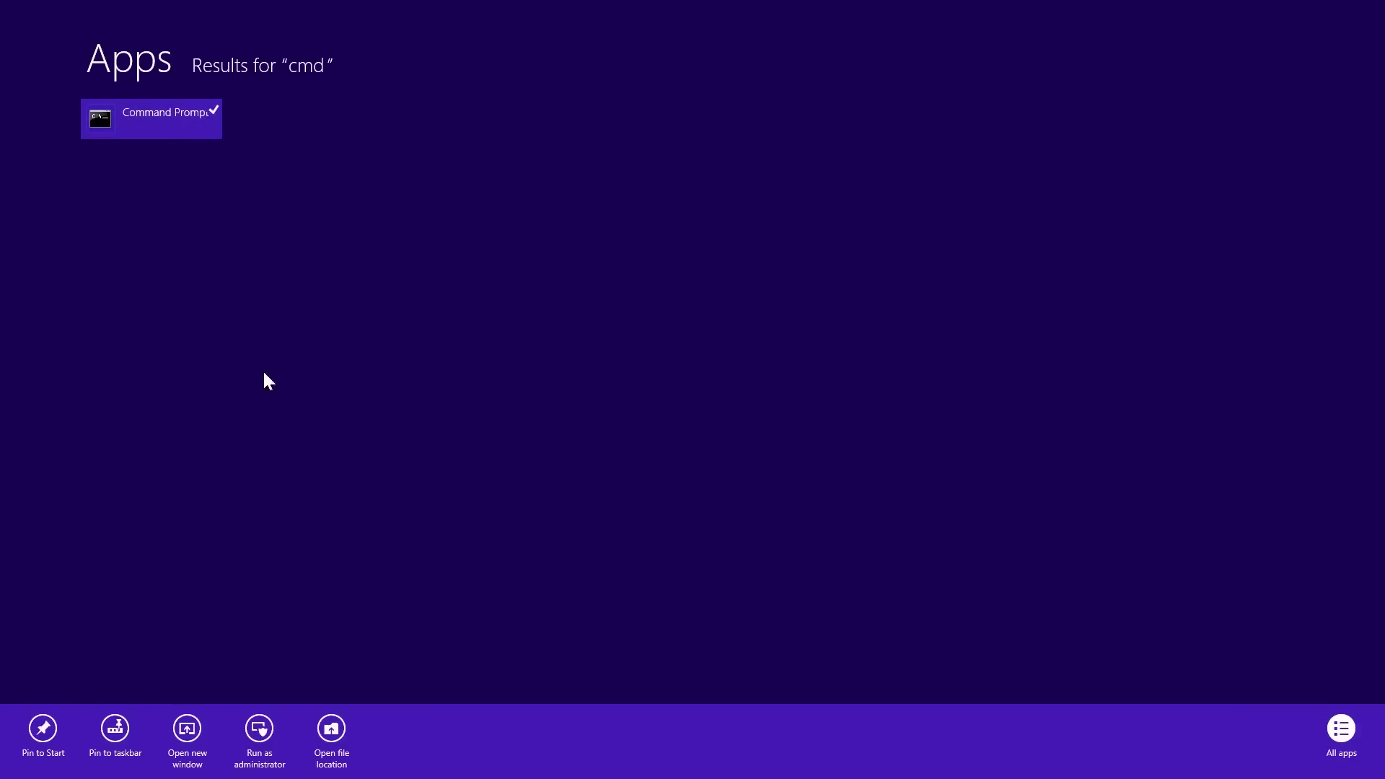
click(258, 728)
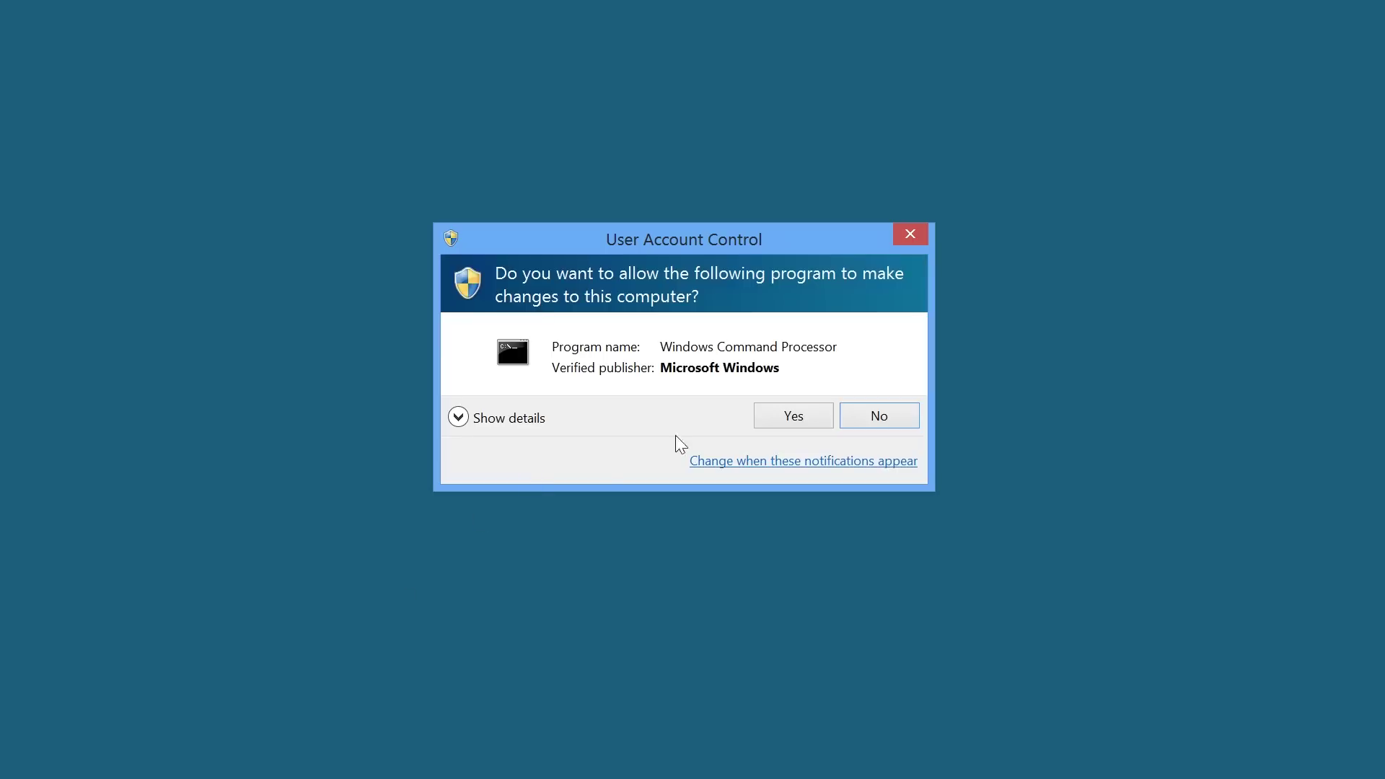
Step: Approve the UAC prompt, run 'cd \' and 'GPUpdate /force', then close Command Prompt
click(791, 424)
text(cd \)
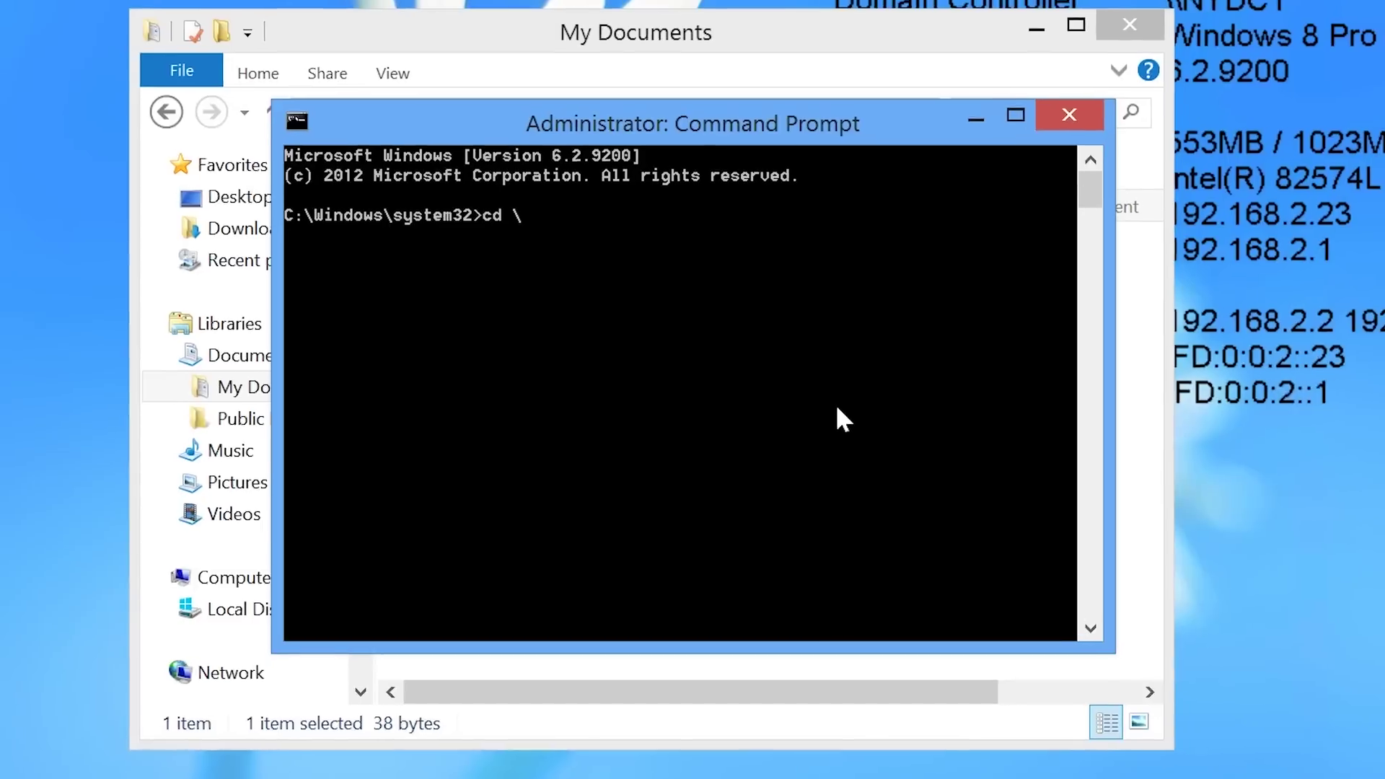
key(Return)
text(GPUpdat)
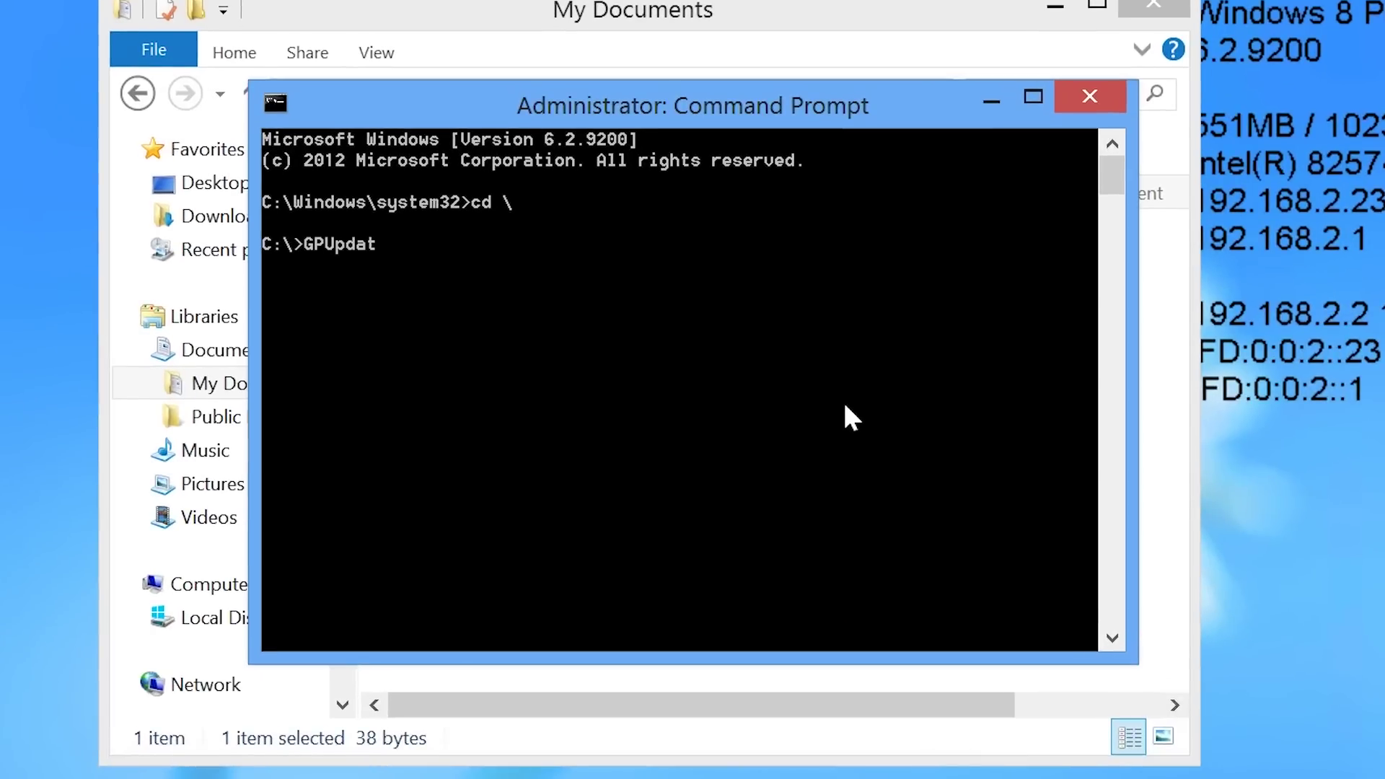
text(e /force)
key(Return)
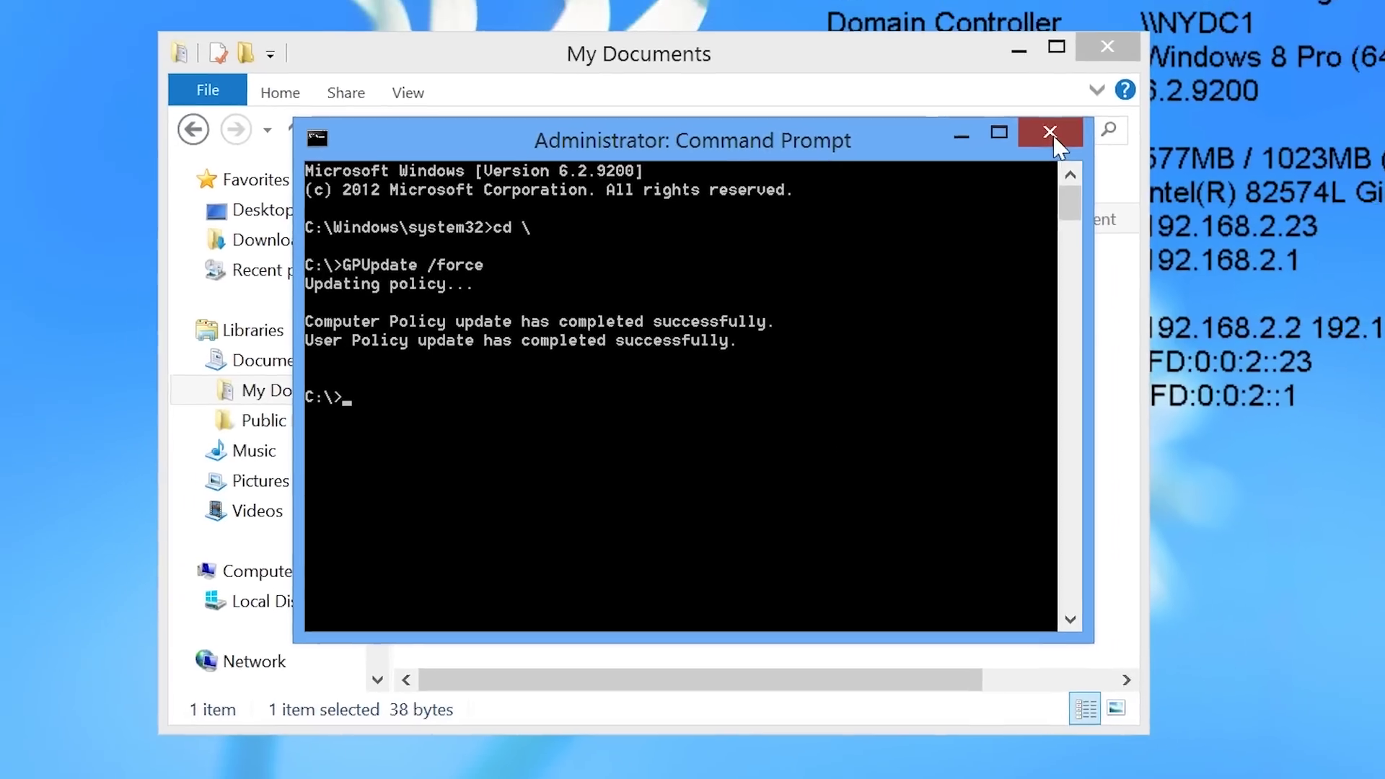
click(1089, 96)
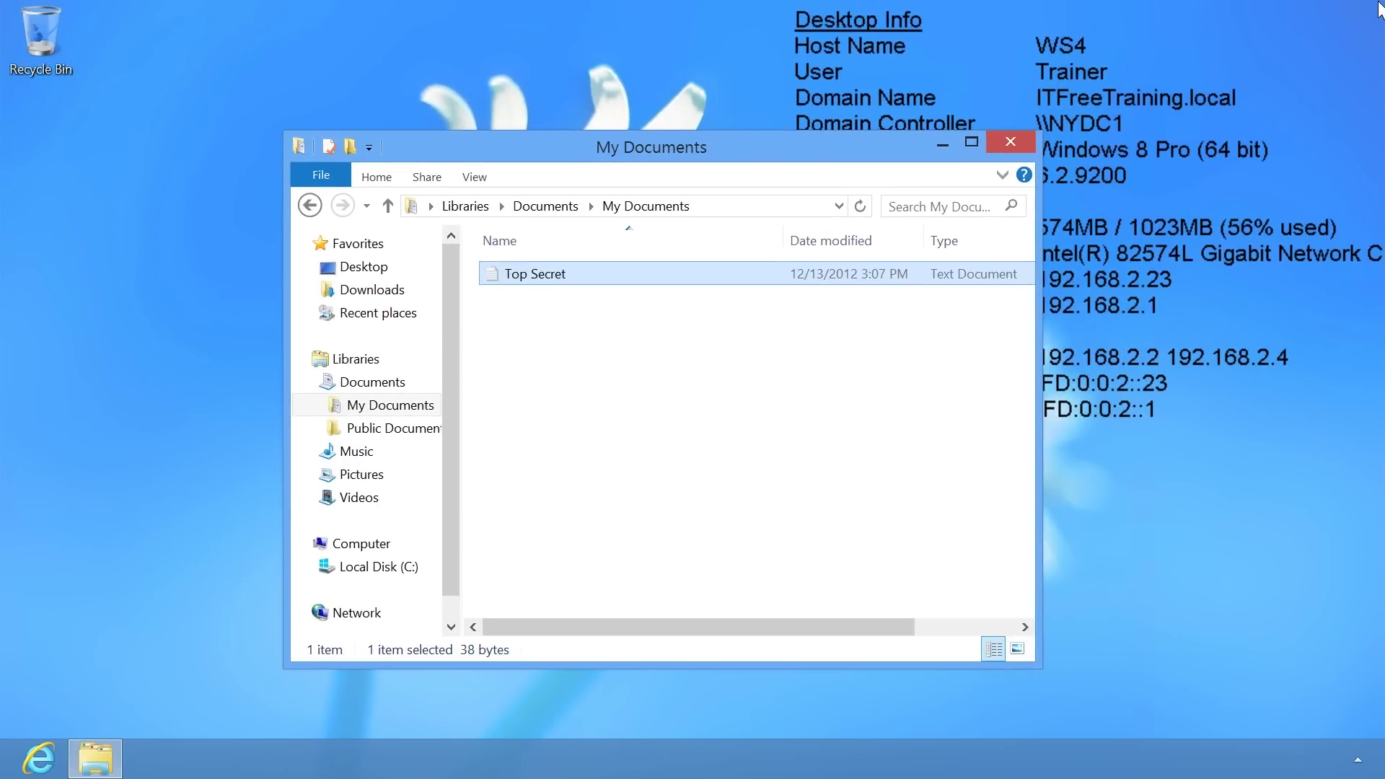
Step: Search 'event' under Settings and open View event logs
mouse_move(1380, 7)
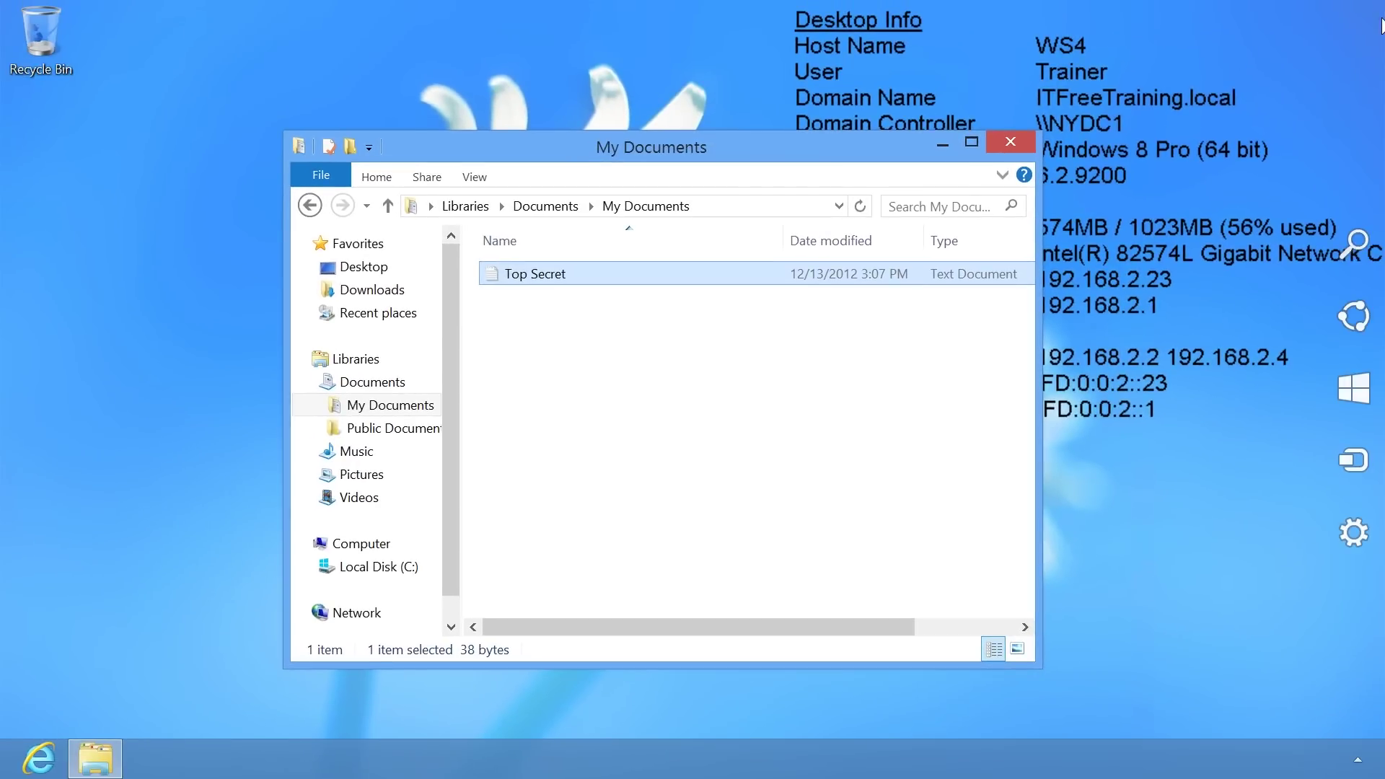
click(1356, 242)
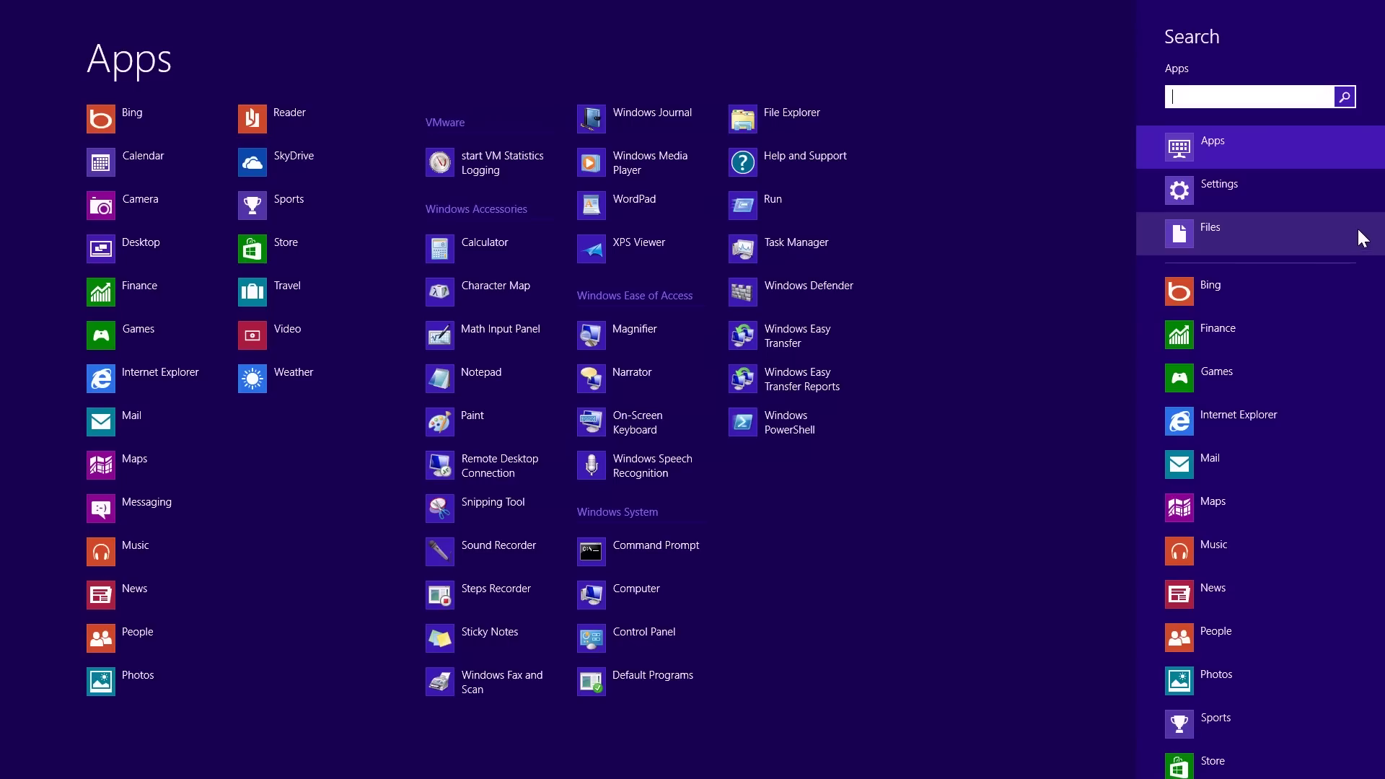
text(event)
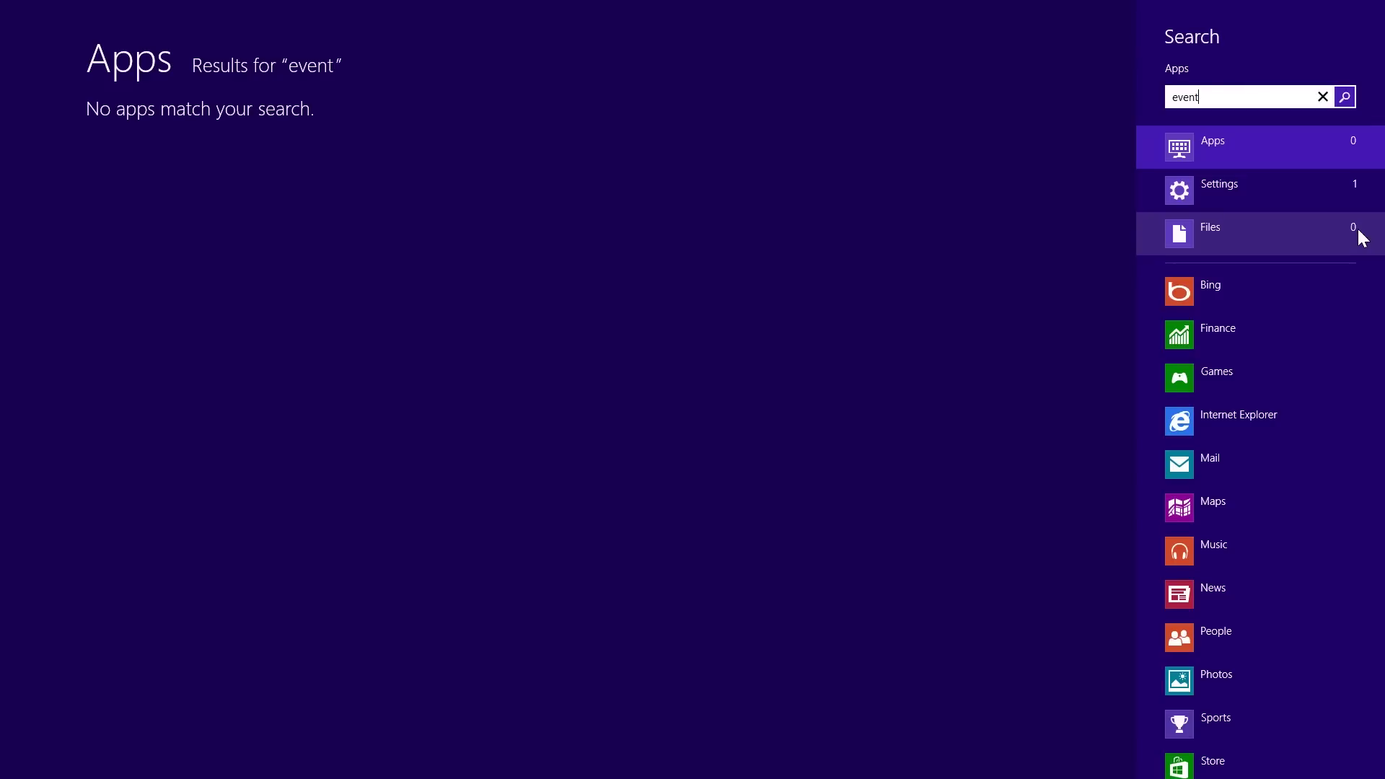
click(1241, 183)
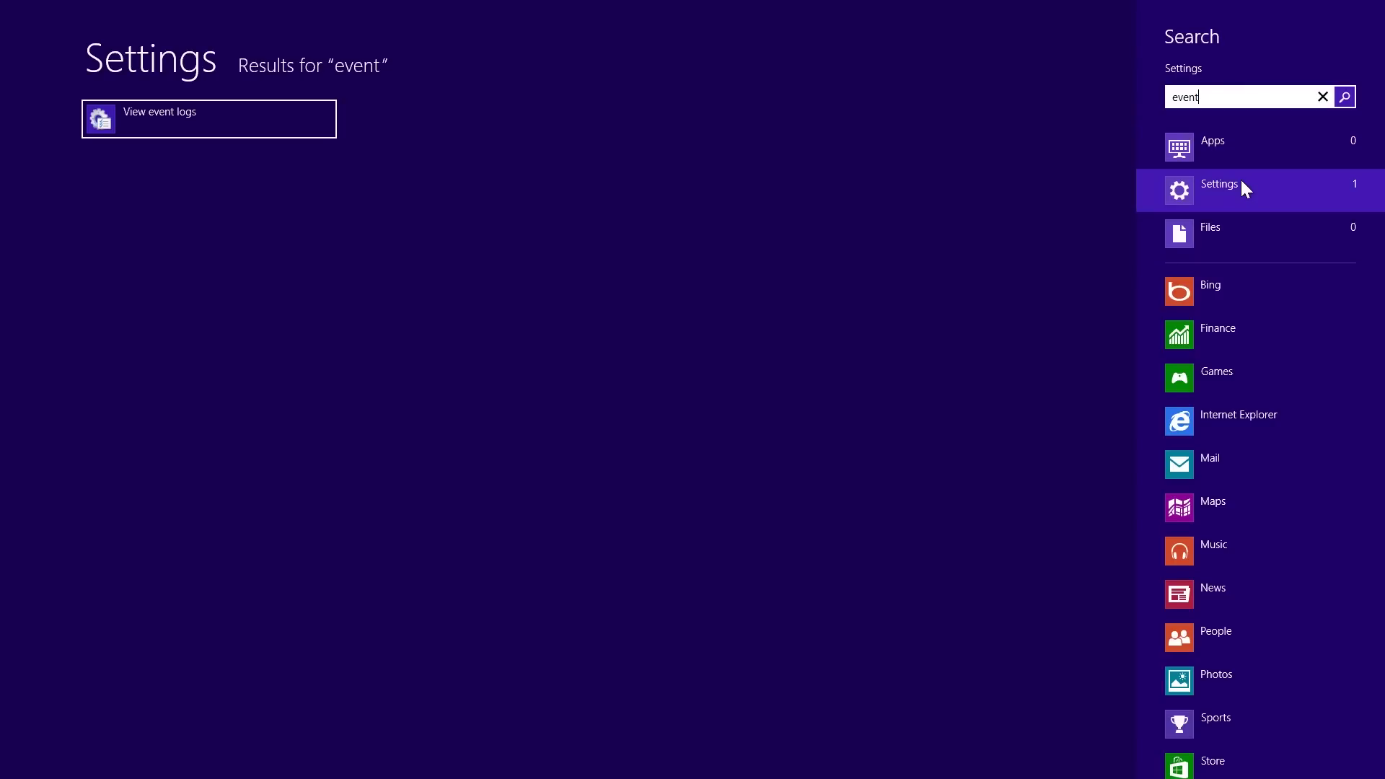
click(238, 132)
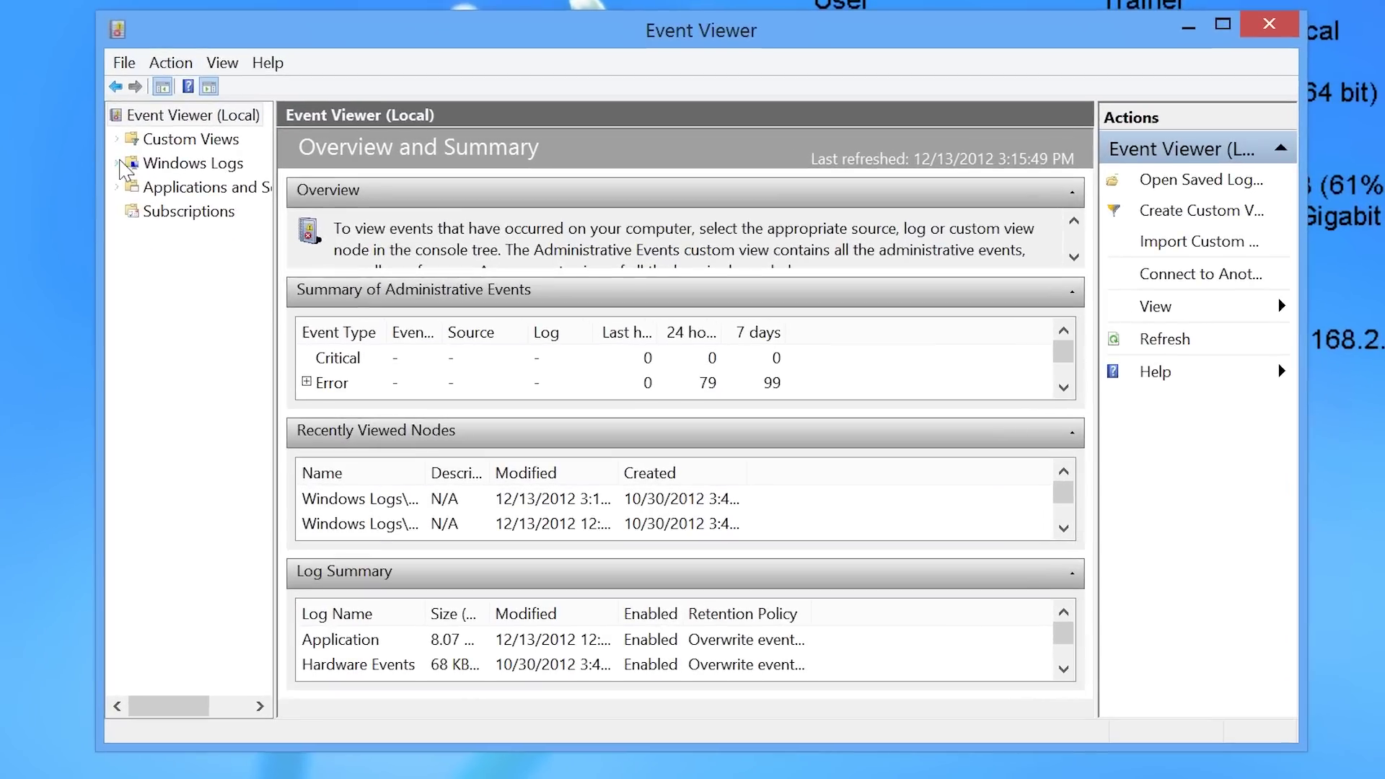
Step: Refresh the Security log under Windows Logs, then open Top Secret from My Documents in Notepad
click(208, 209)
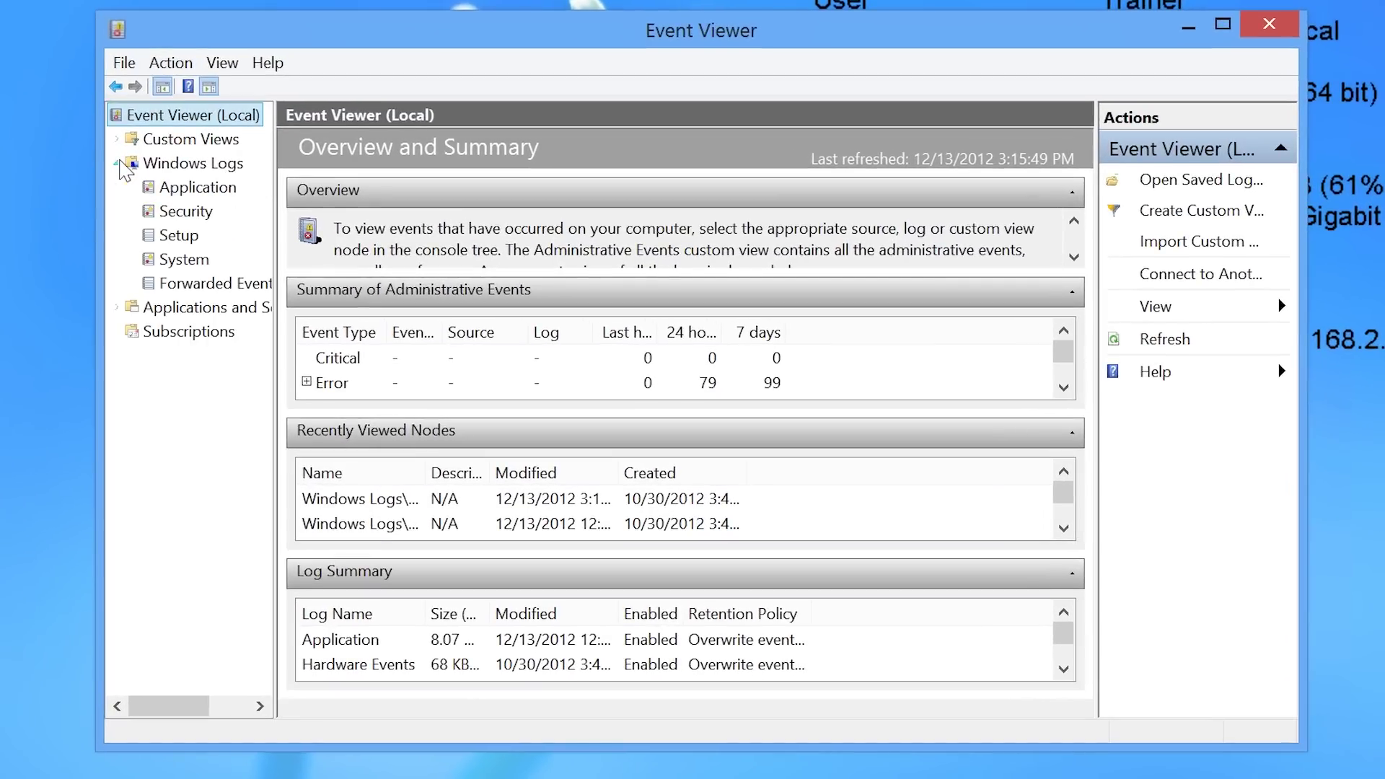
click(164, 214)
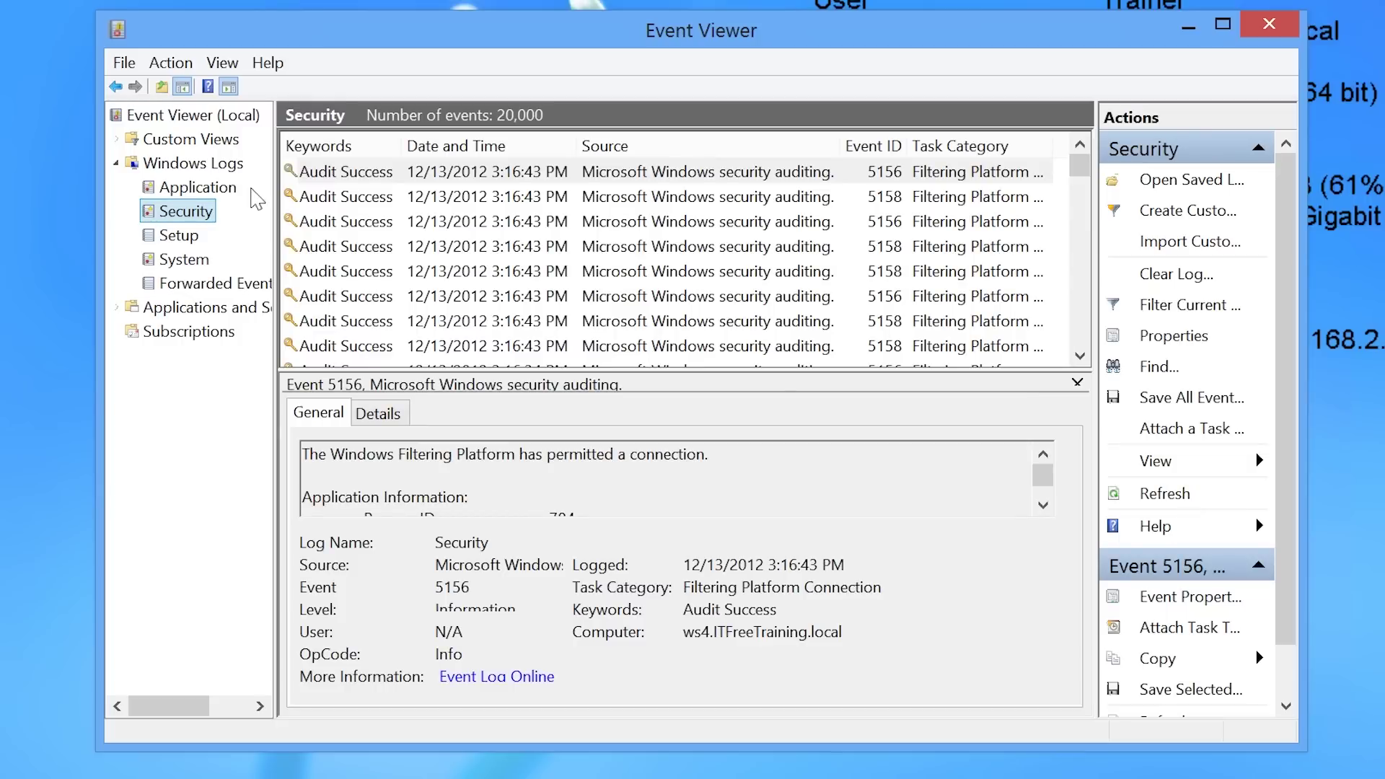
click(354, 177)
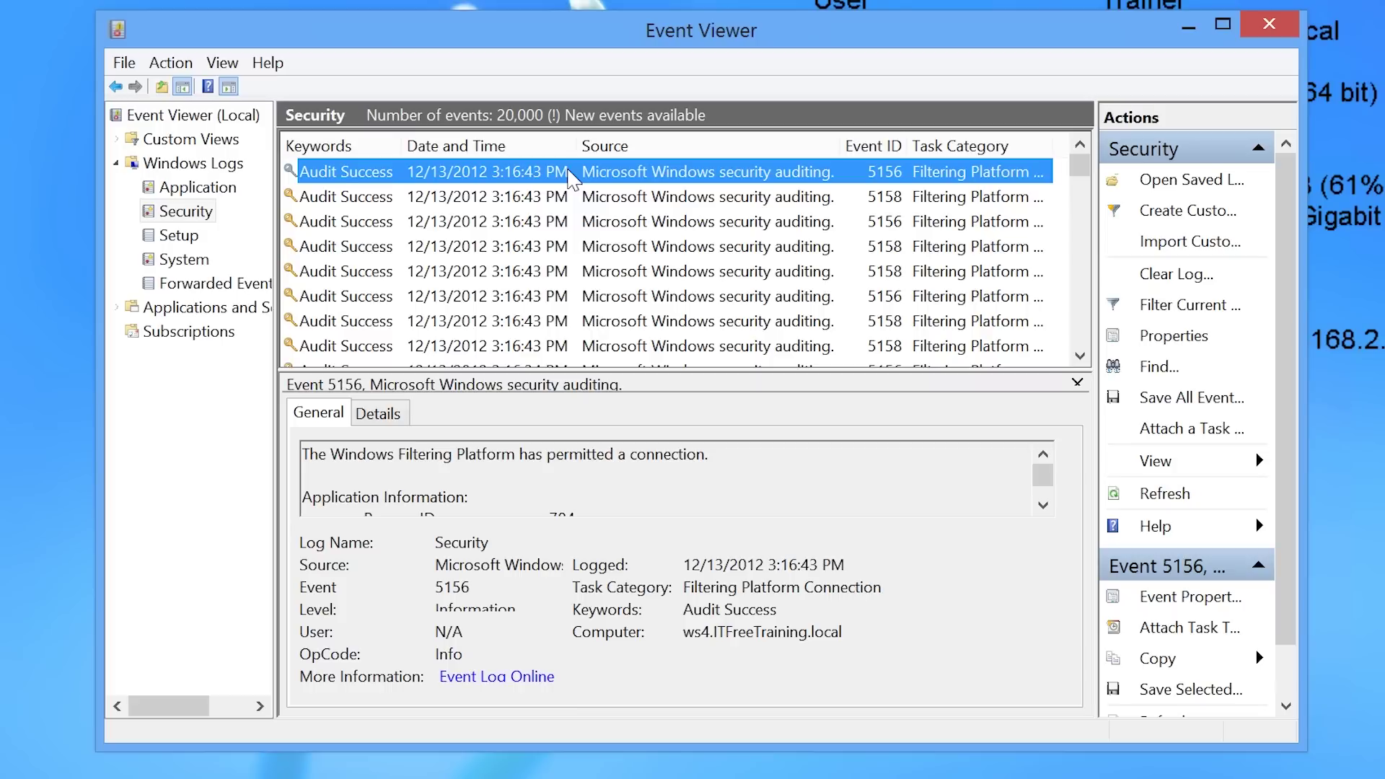
key(F5)
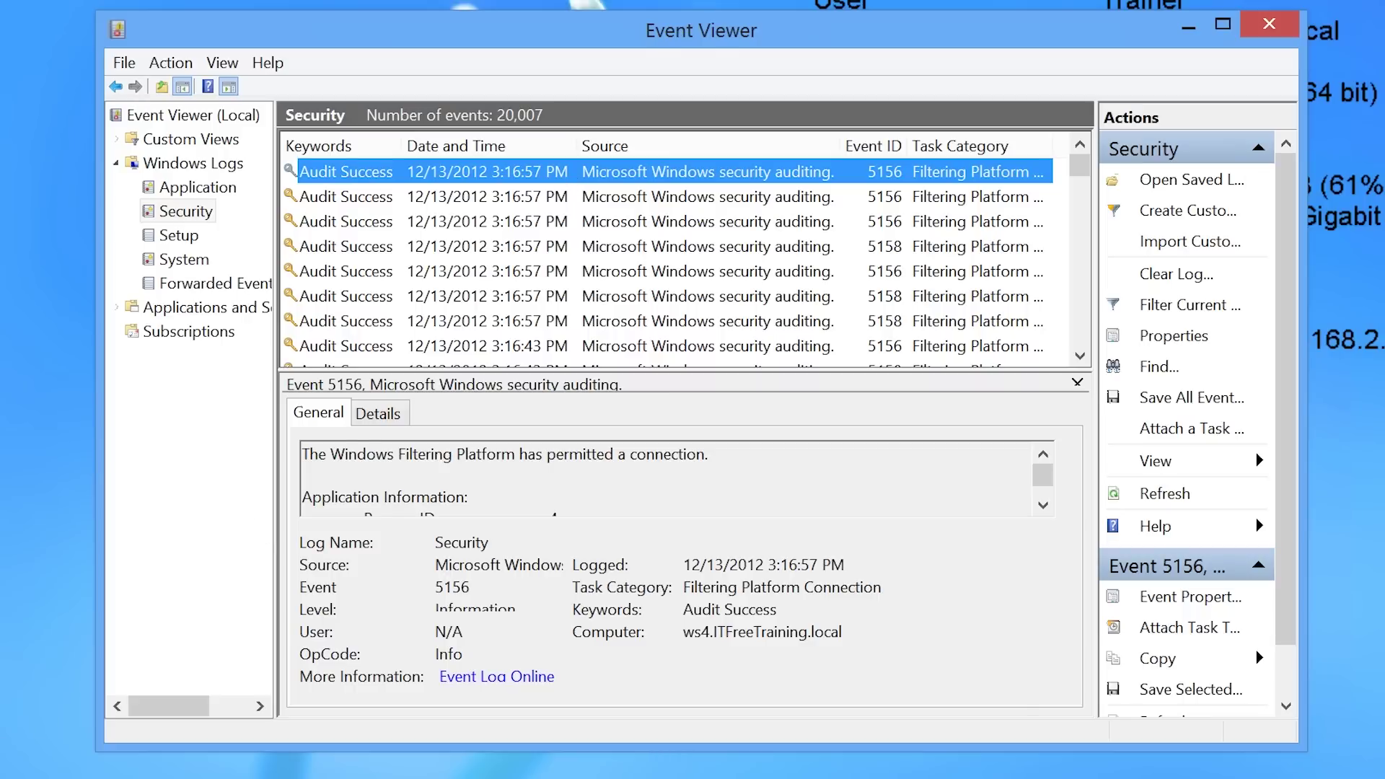
key(alt+Tab)
double_click(507, 240)
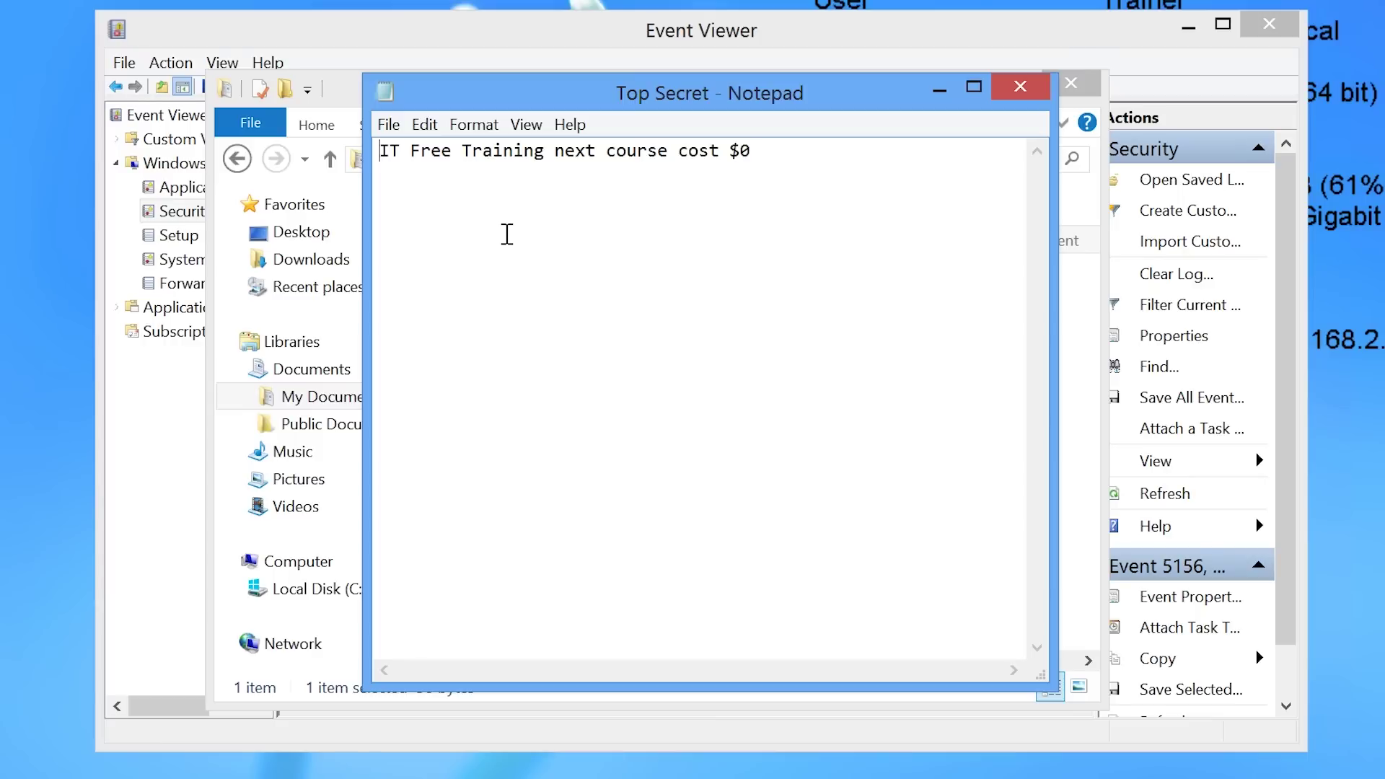
Step: Change Top Secret's course cost from $0 to $100000, save and close it, returning to Event Viewer
click(757, 150)
key(BackSpace)
text(100000)
click(1017, 89)
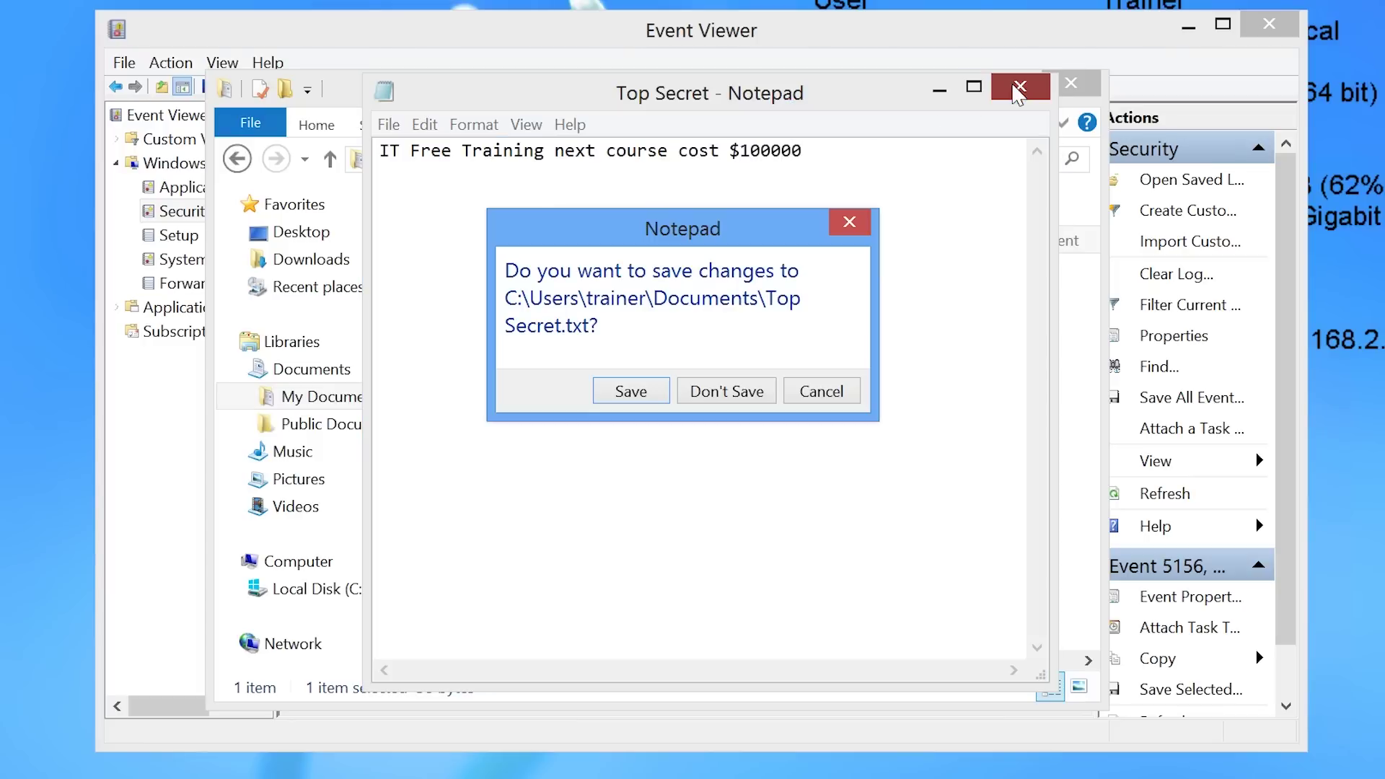
click(630, 390)
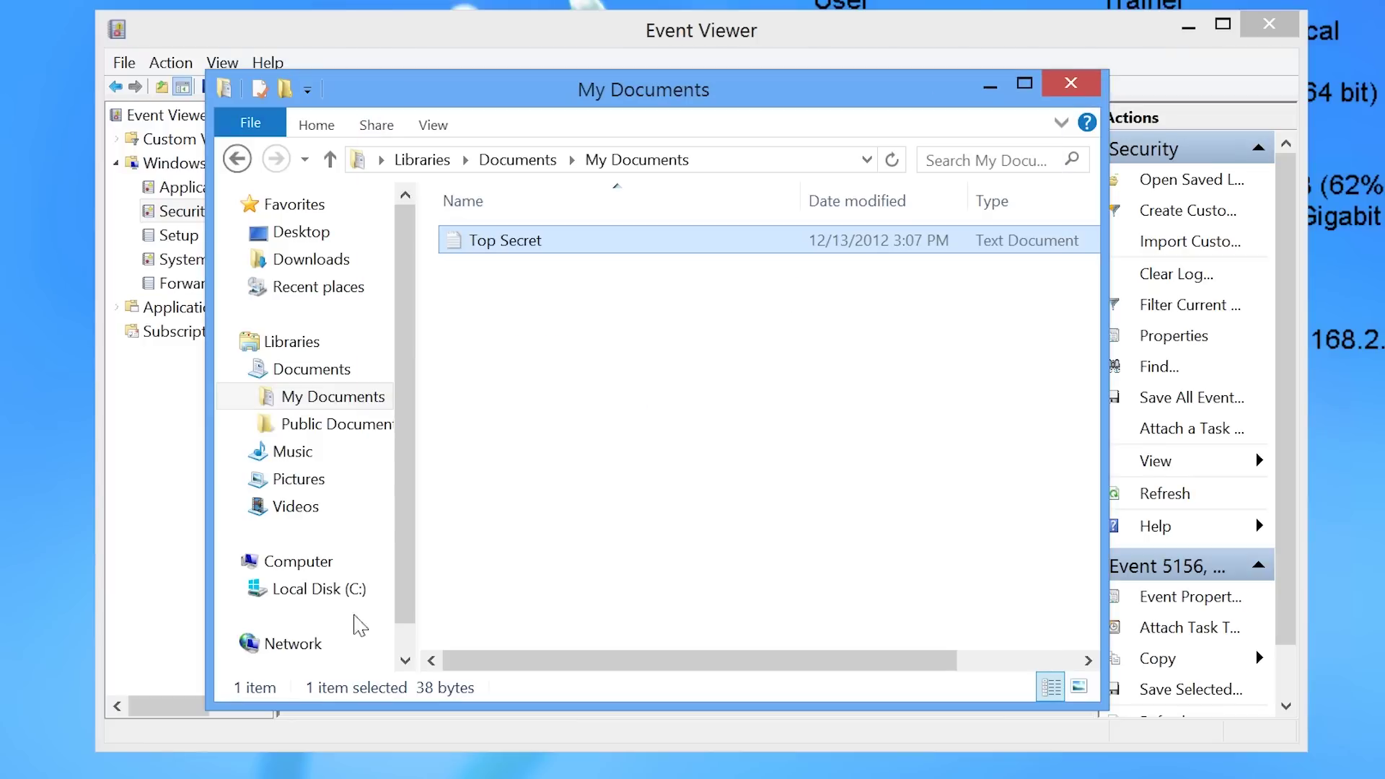
click(164, 768)
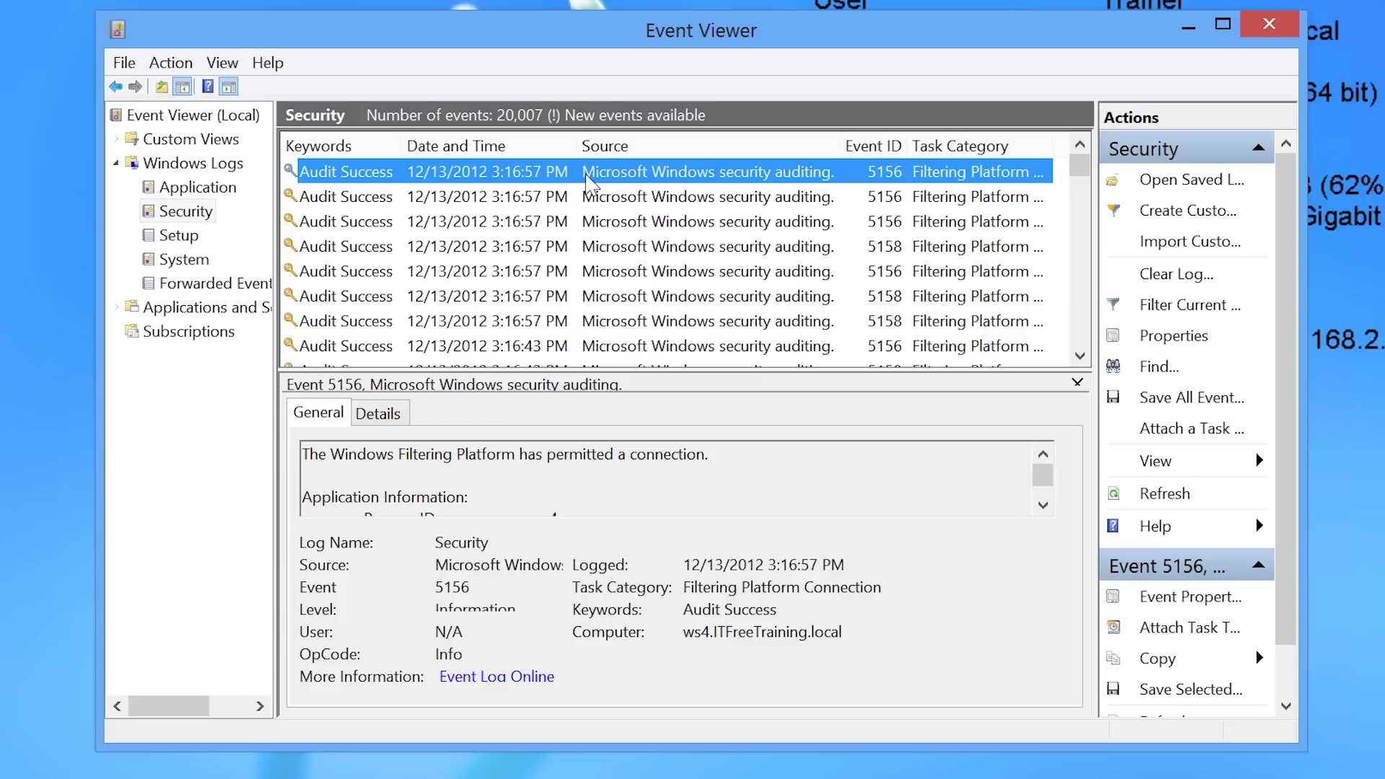
Step: Refresh the Security log and open the 3:17:06 event 4690 in Event Properties
key(F5)
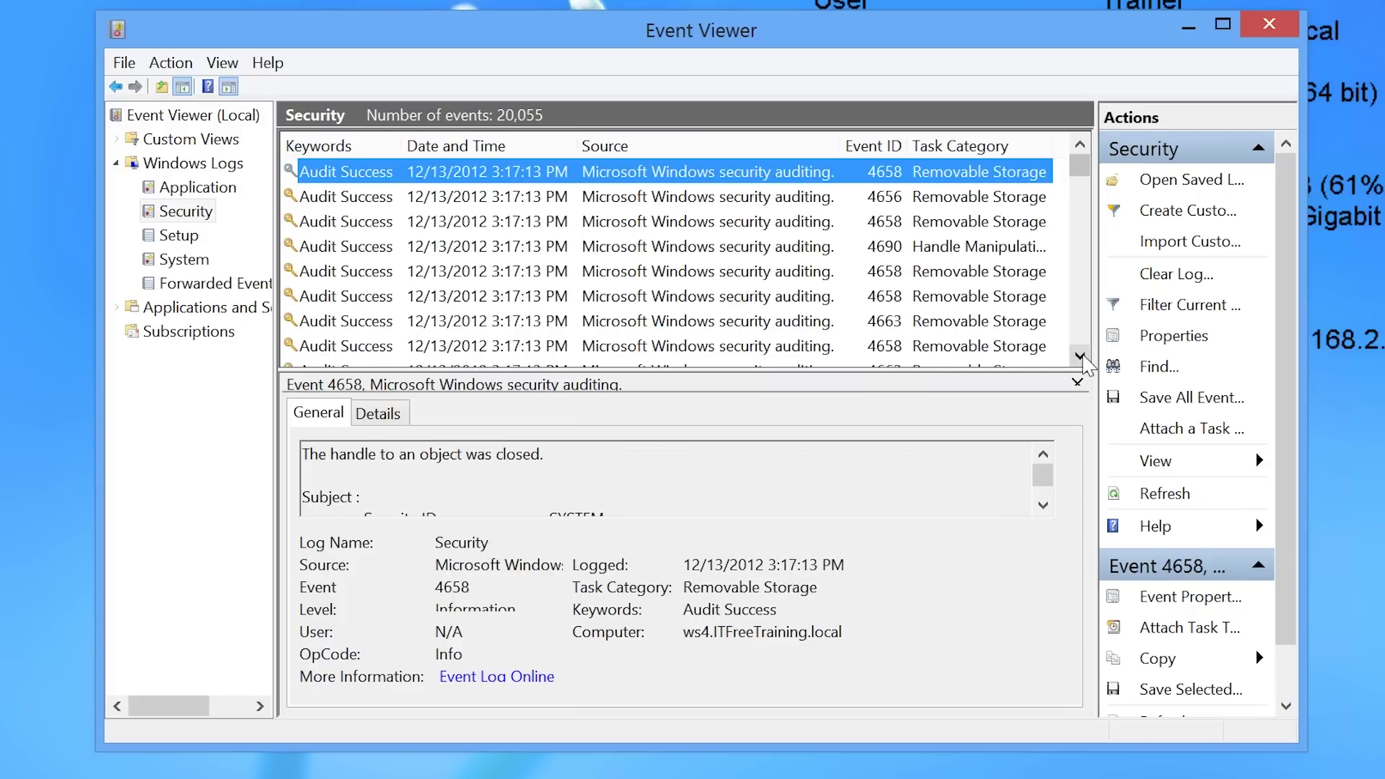
click(1079, 356)
drag(1081, 356, 1078, 356)
click(350, 173)
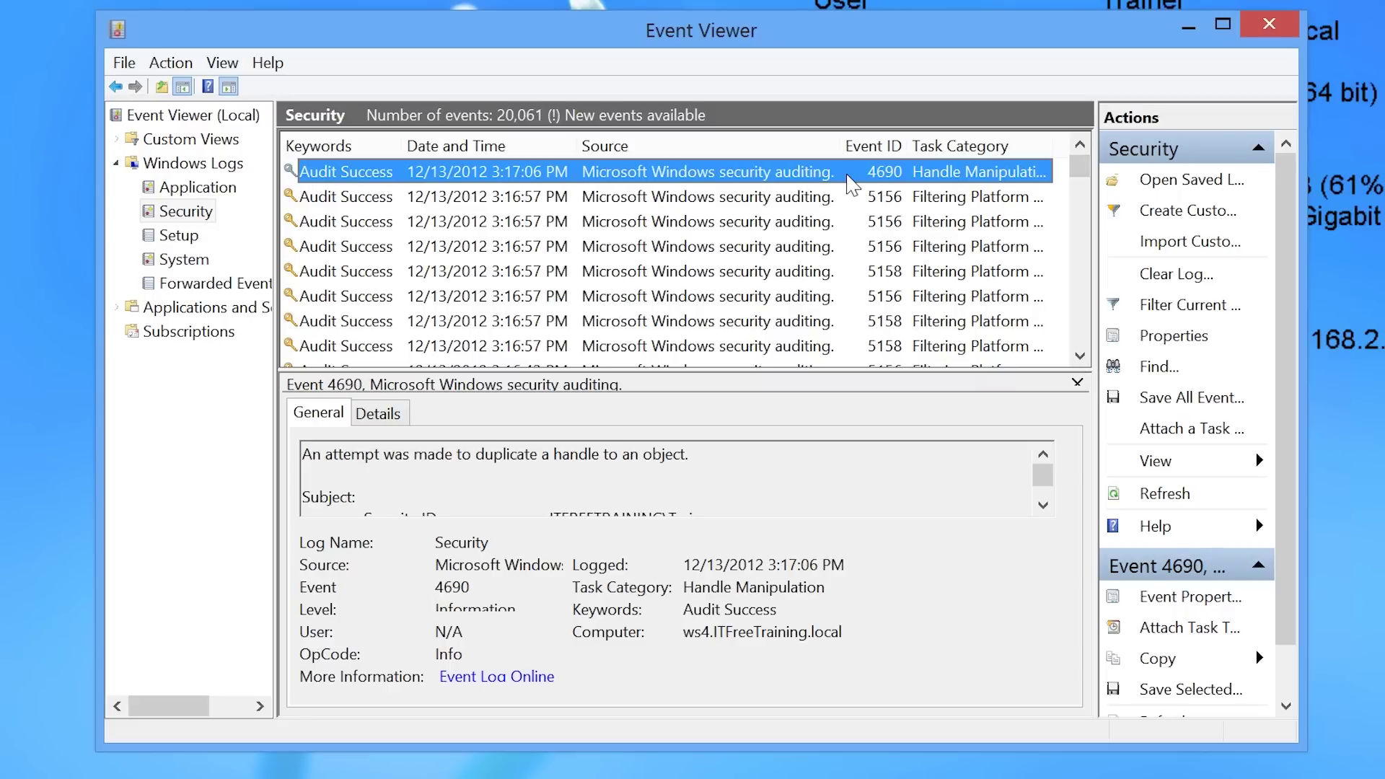
double_click(851, 173)
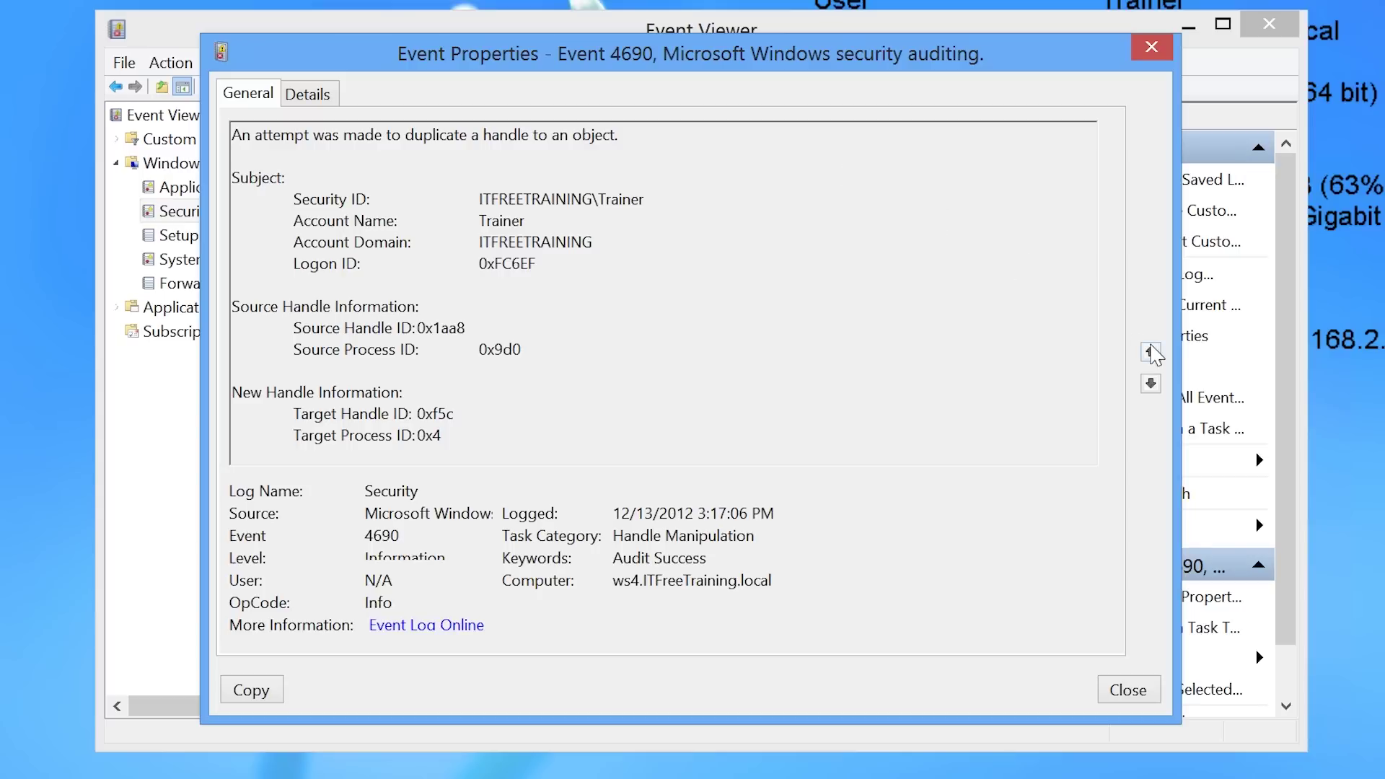
Step: Step back through events 4658 and 4656, highlighting the explorer.exe process and Top Secret.txt object name
click(1151, 351)
drag(649, 434, 479, 435)
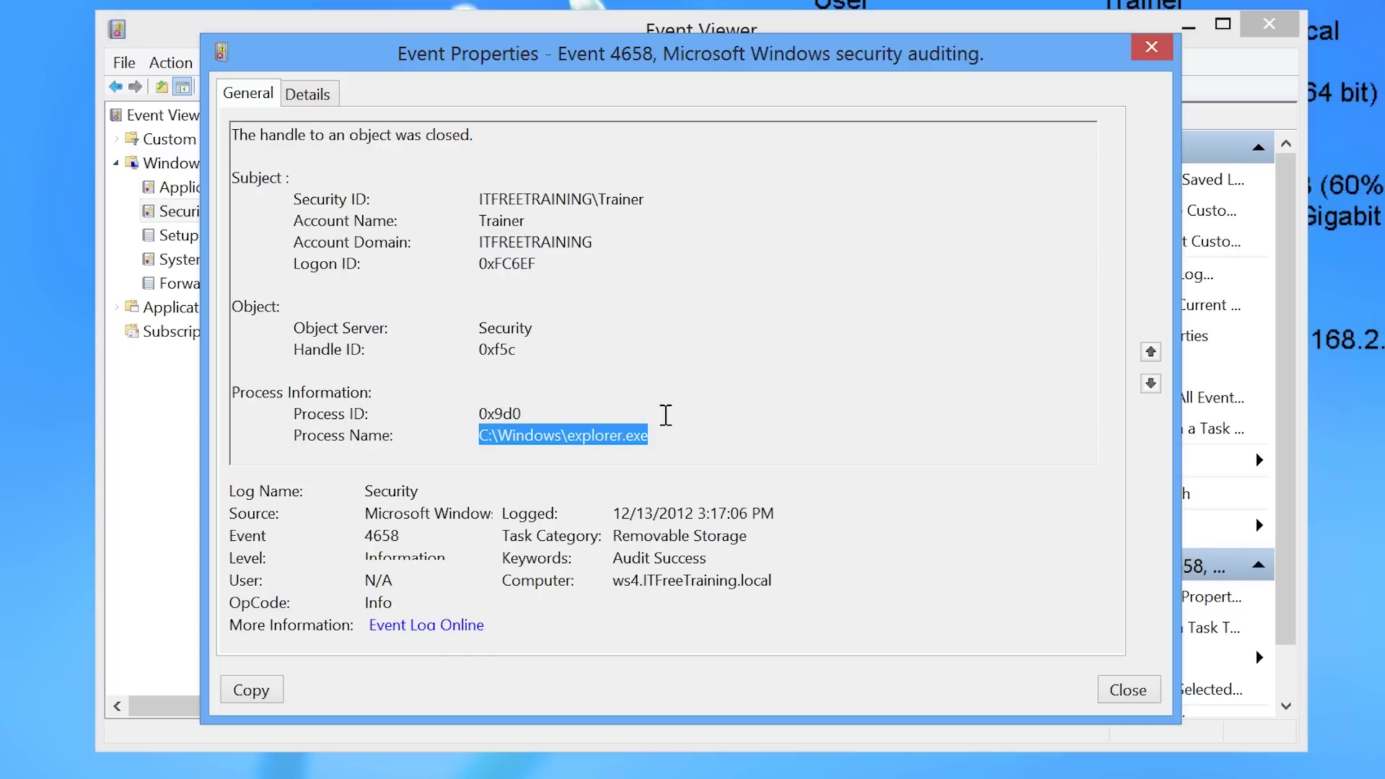
click(1150, 351)
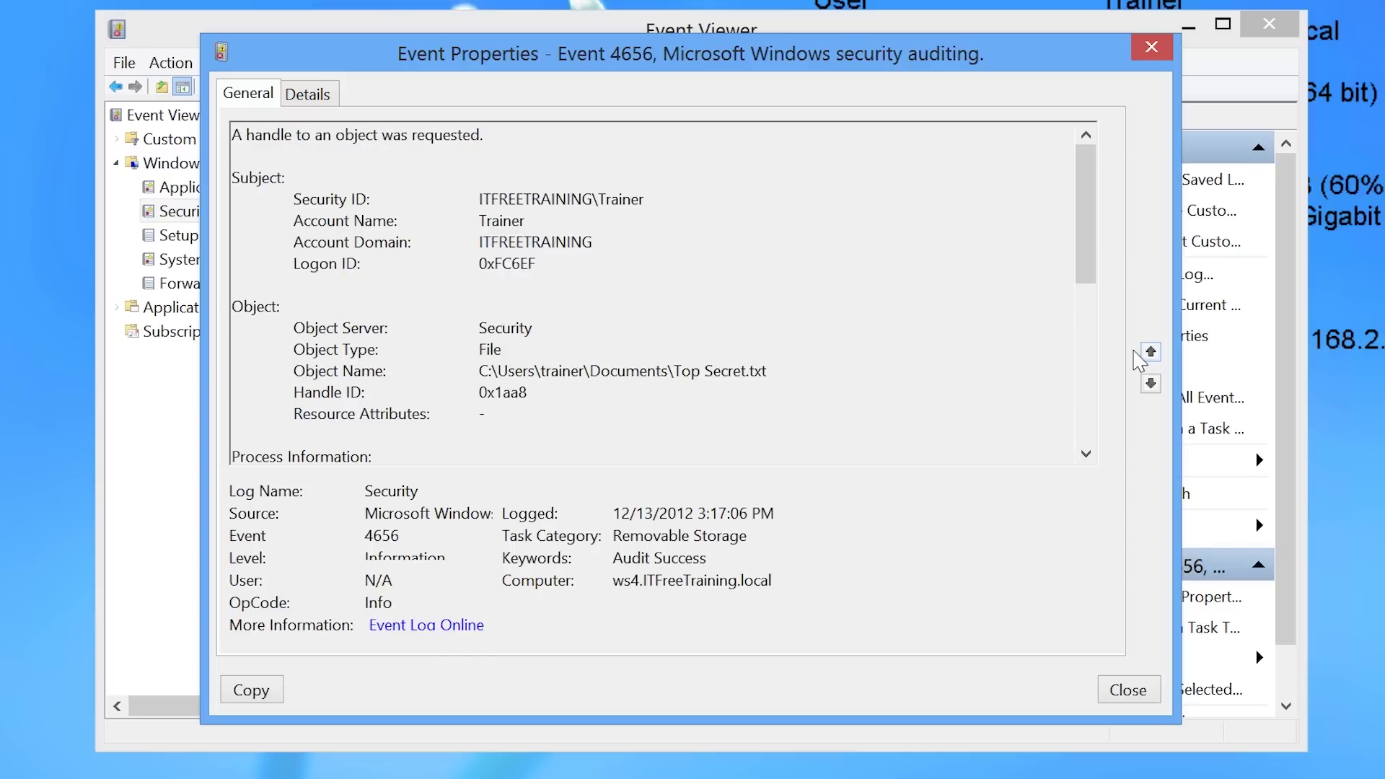
drag(765, 370, 479, 369)
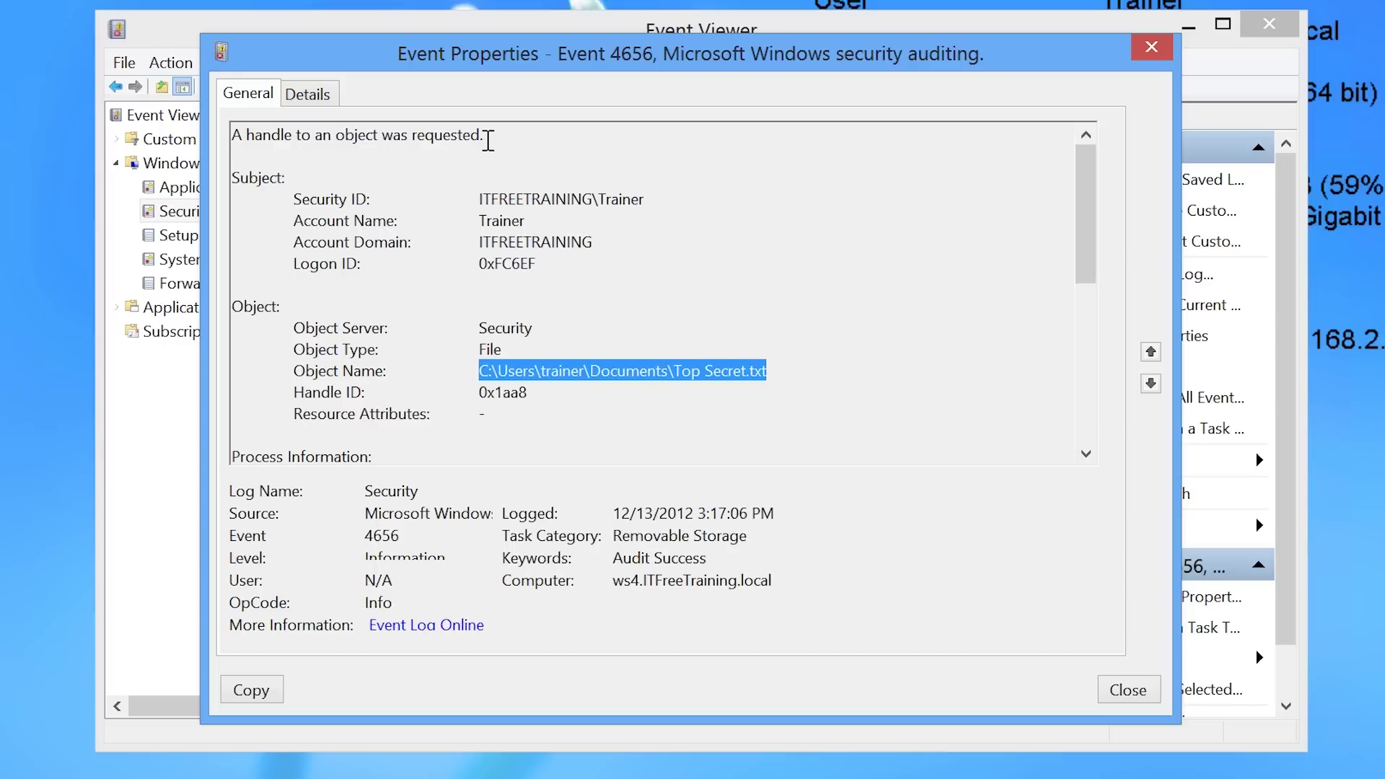
drag(479, 134, 190, 128)
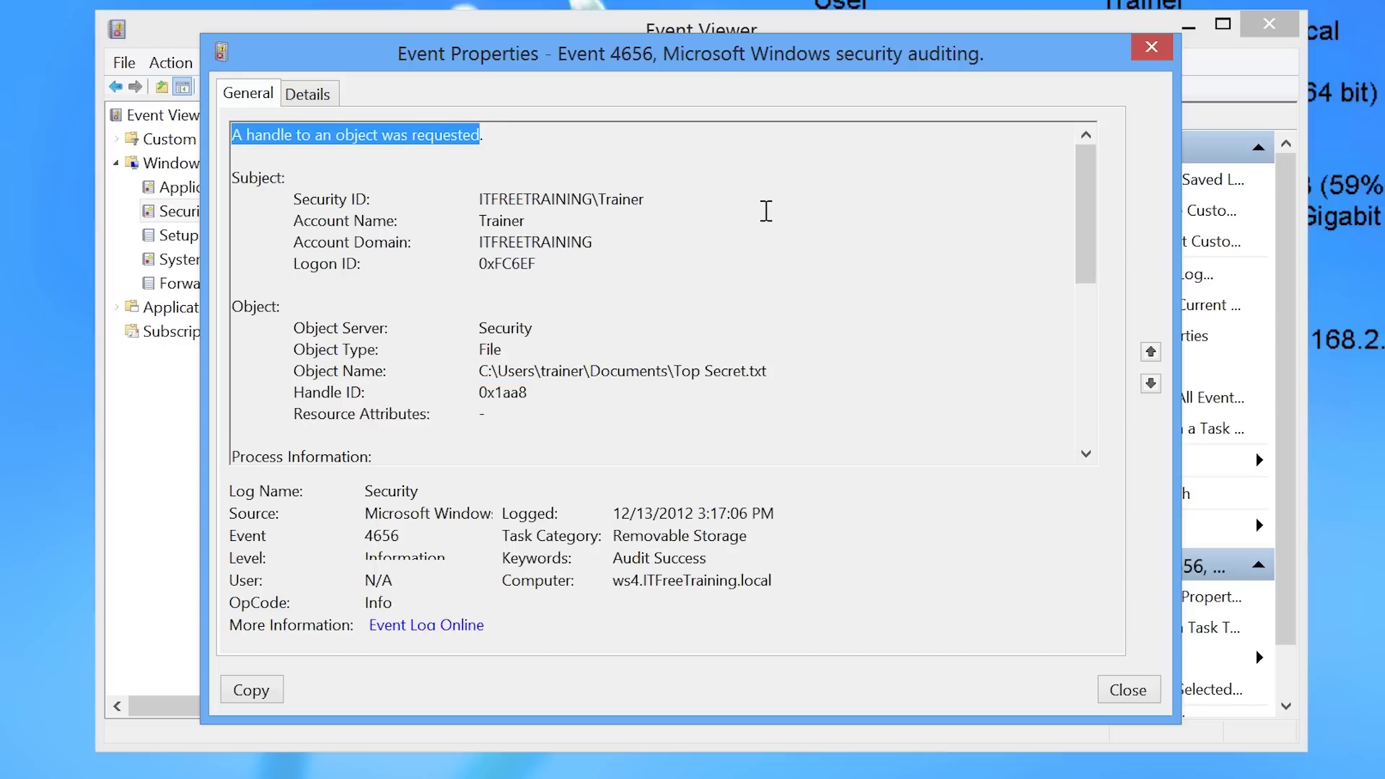
Step: Step back to event 4663 and highlight its Top Secret.txt path and object-access description
click(1152, 353)
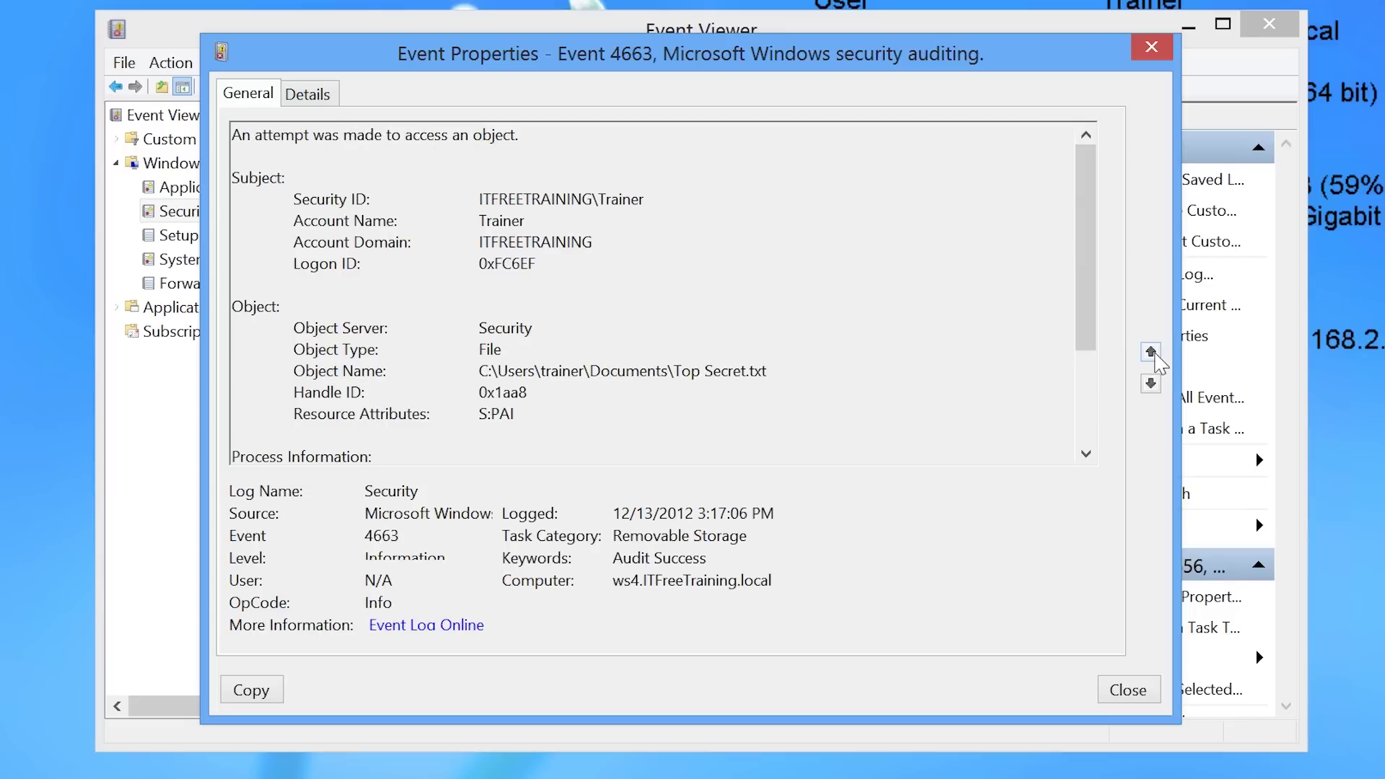
drag(767, 371, 490, 371)
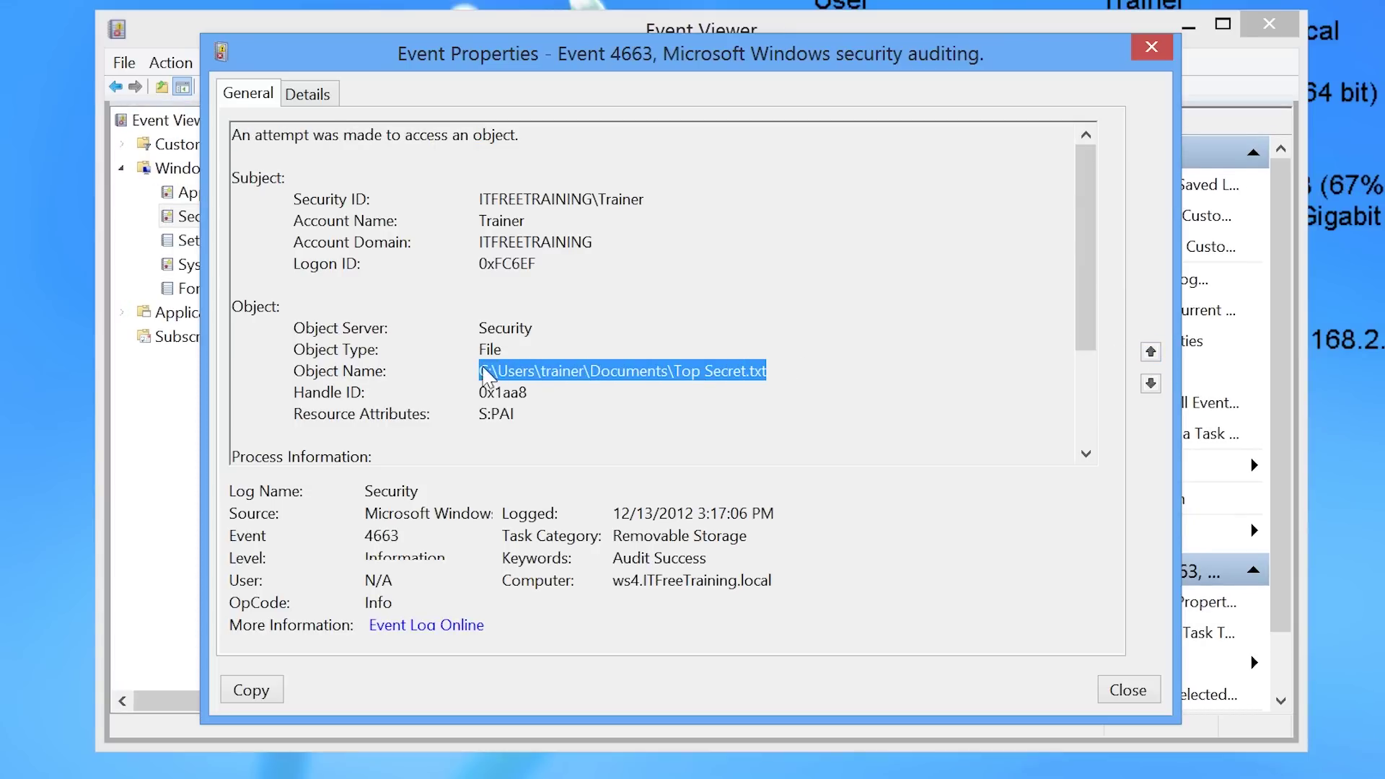
drag(517, 135, 232, 137)
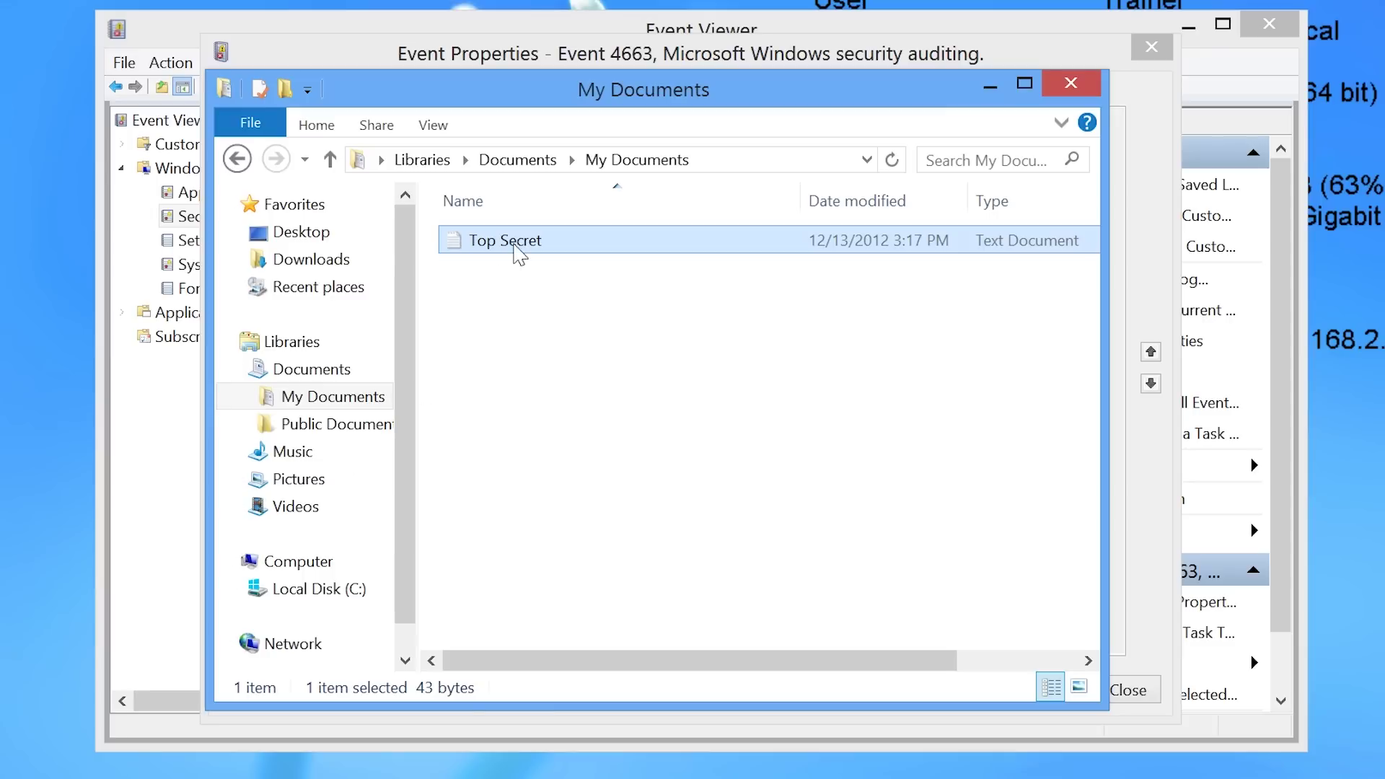
Step: Open the Everyone auditing entry in Top Secret's advanced security settings for editing
right_click(515, 243)
click(681, 625)
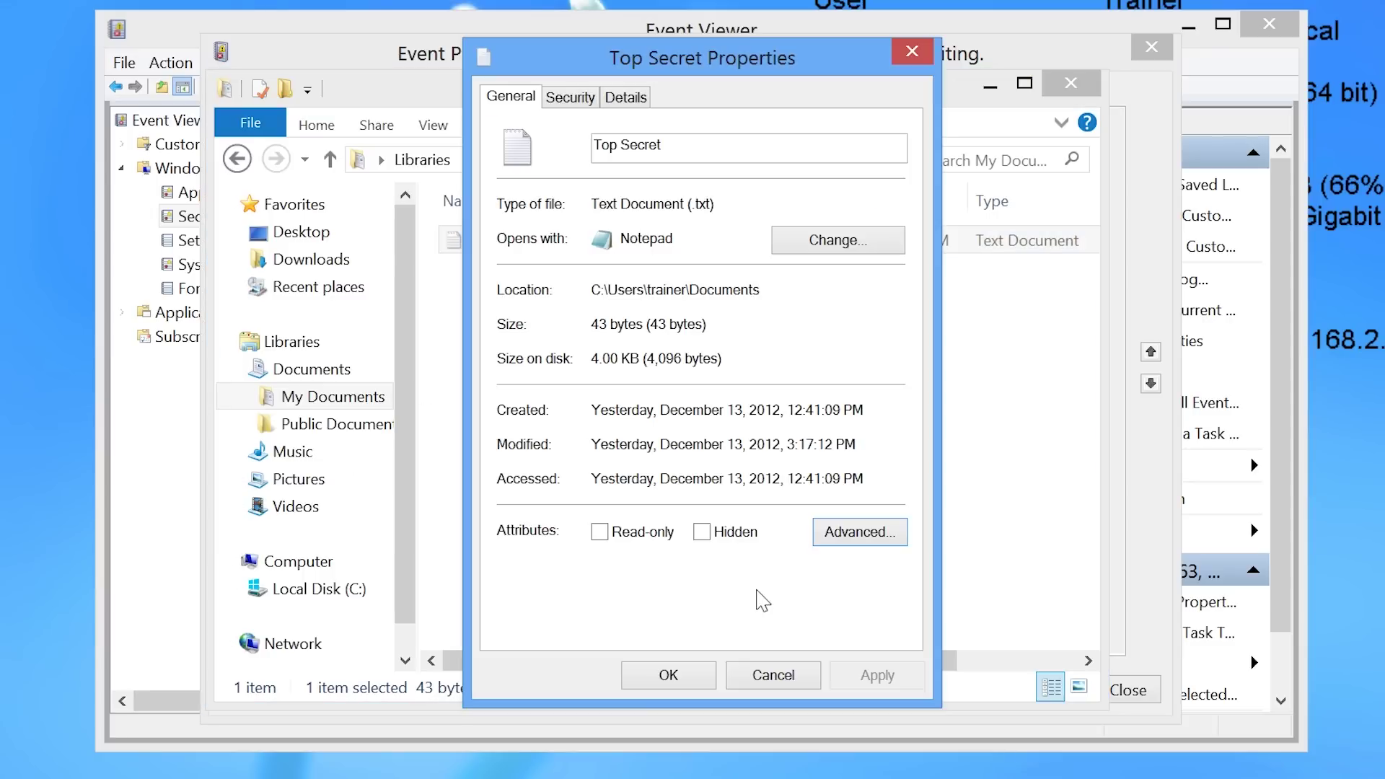
click(569, 96)
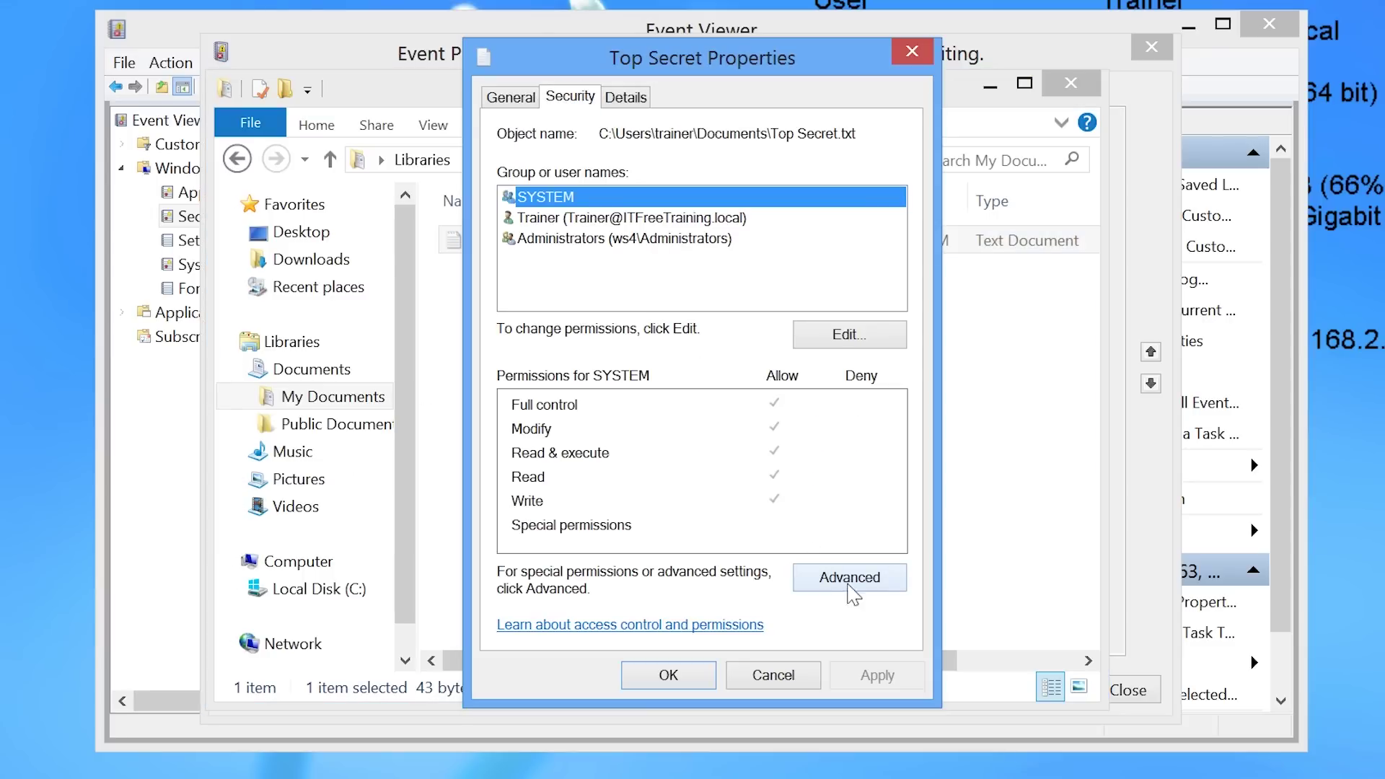
click(897, 581)
click(404, 184)
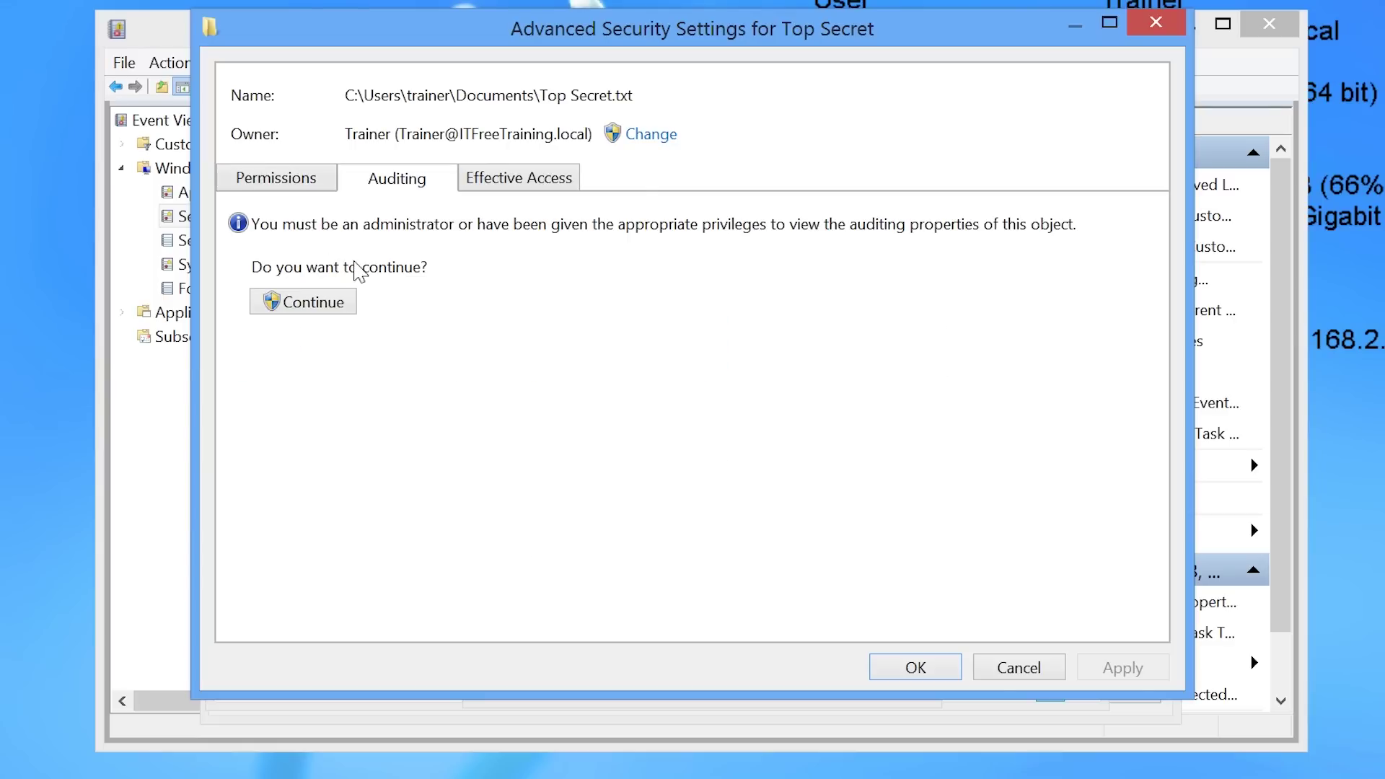
click(334, 301)
click(339, 333)
click(479, 568)
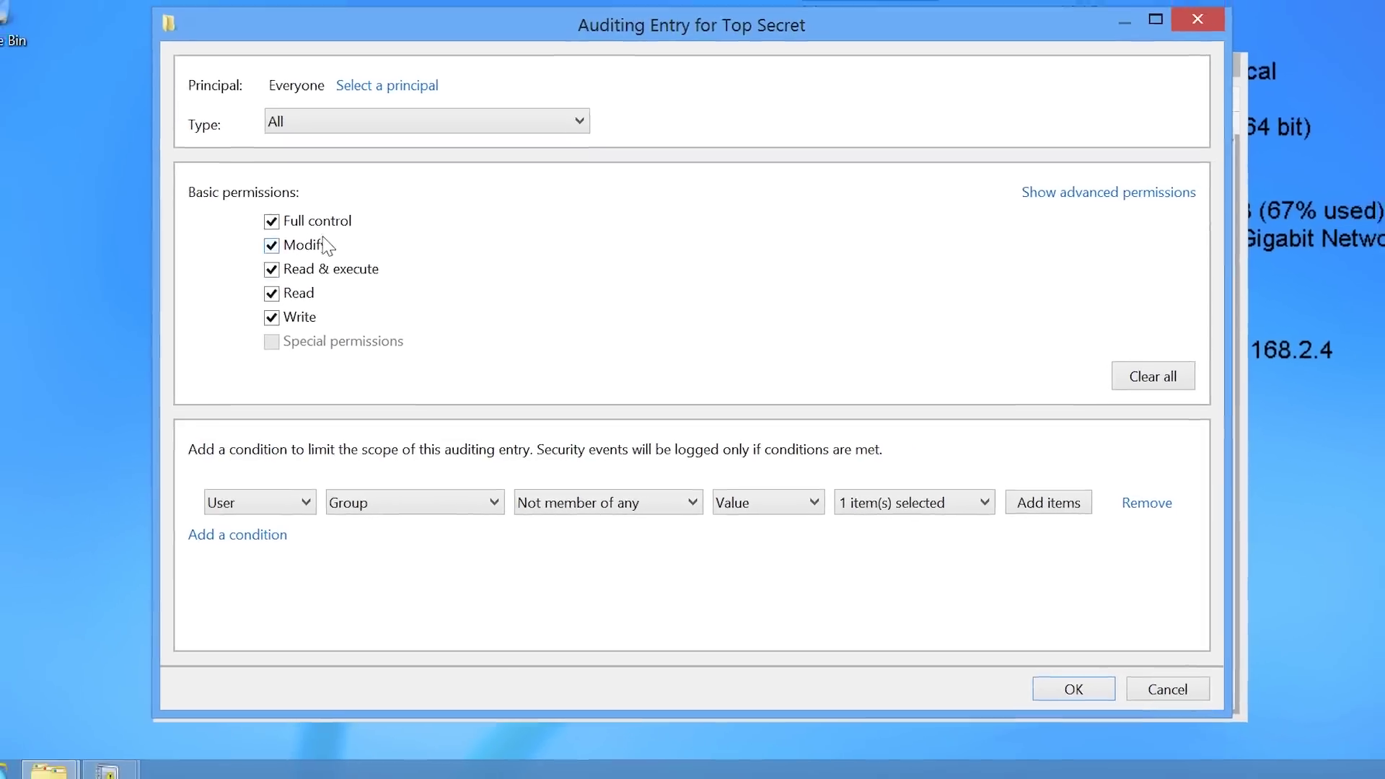
Step: Uncheck Full control, Modify, Read & execute and Read so only Write is audited
click(317, 220)
click(321, 245)
click(326, 269)
click(301, 294)
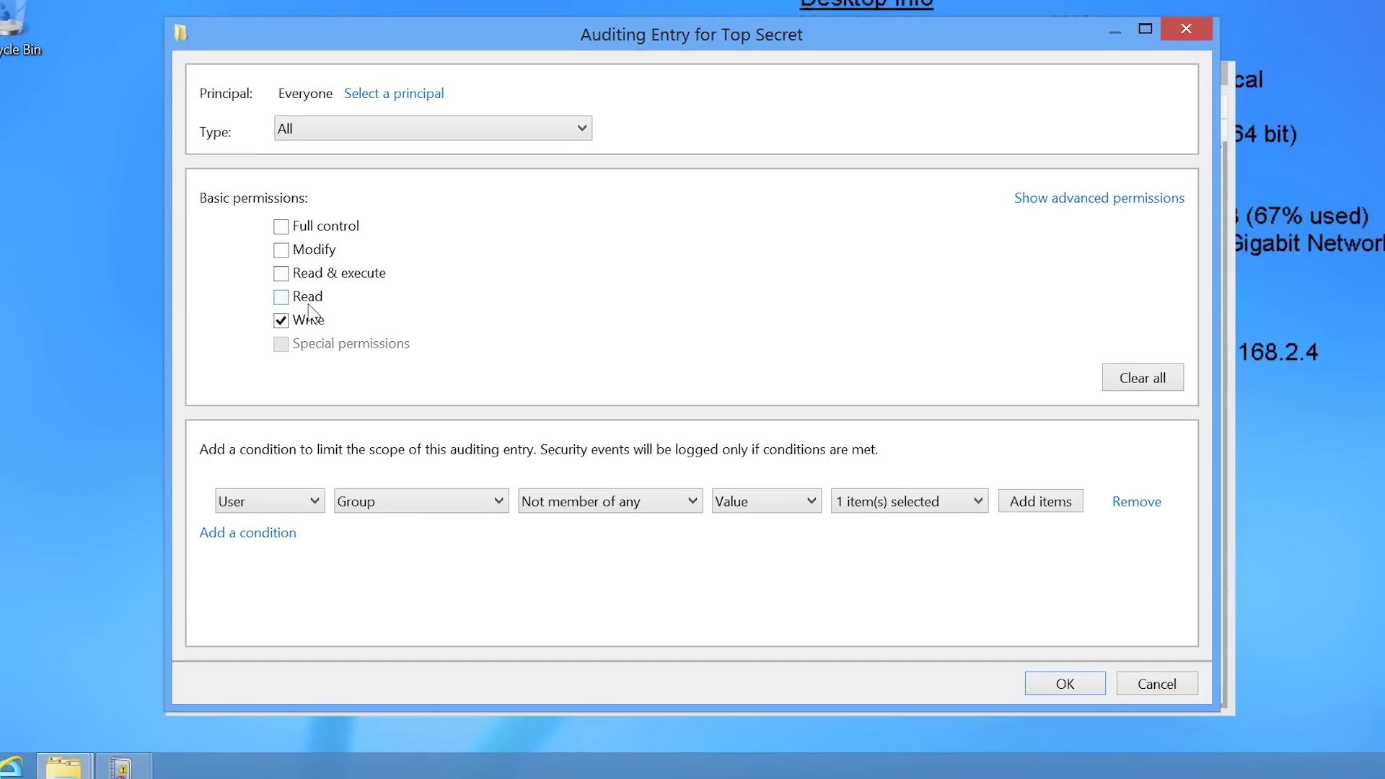